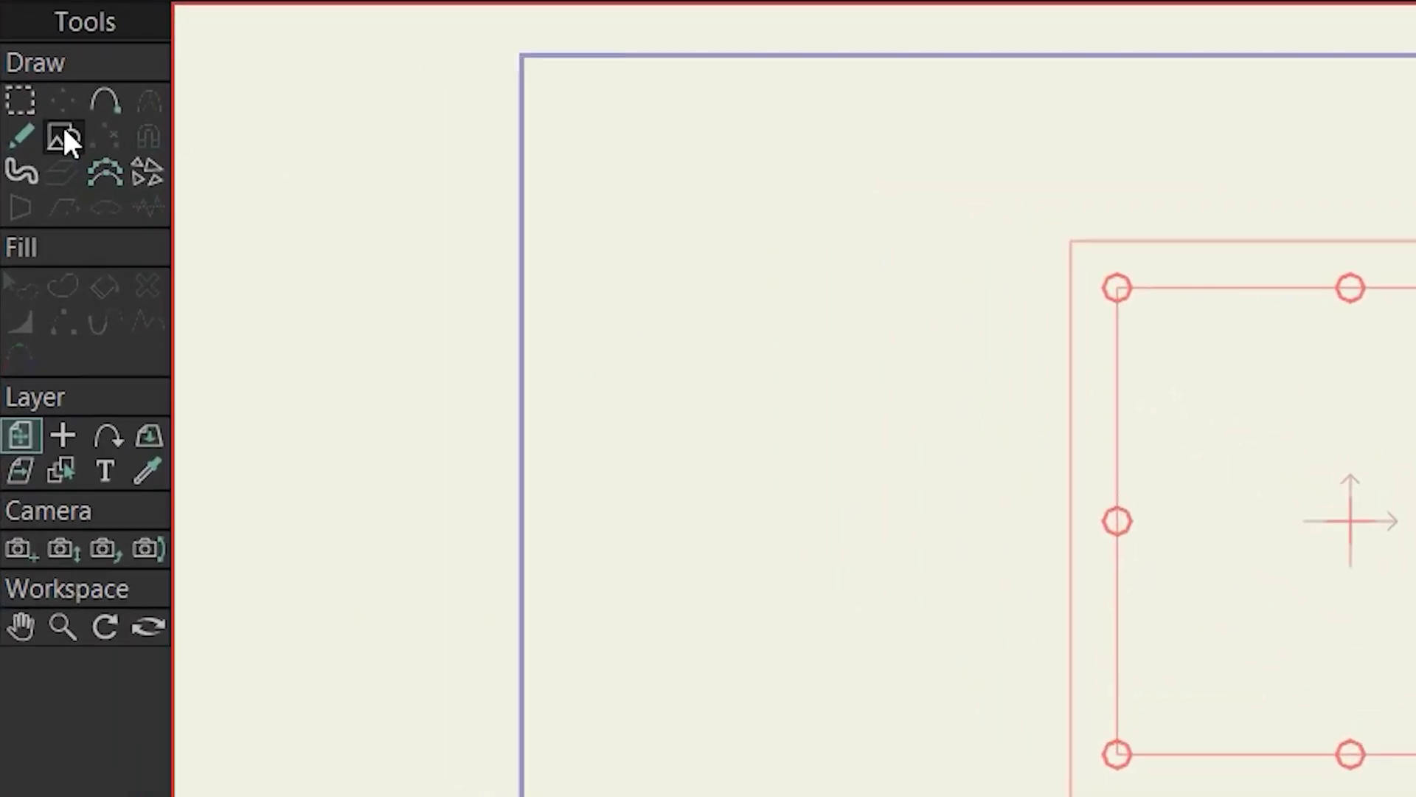
- Switch to the Draw Shape tool with Ellipse as the shape type
{"action": "left_click", "coordinate": [62, 138]}
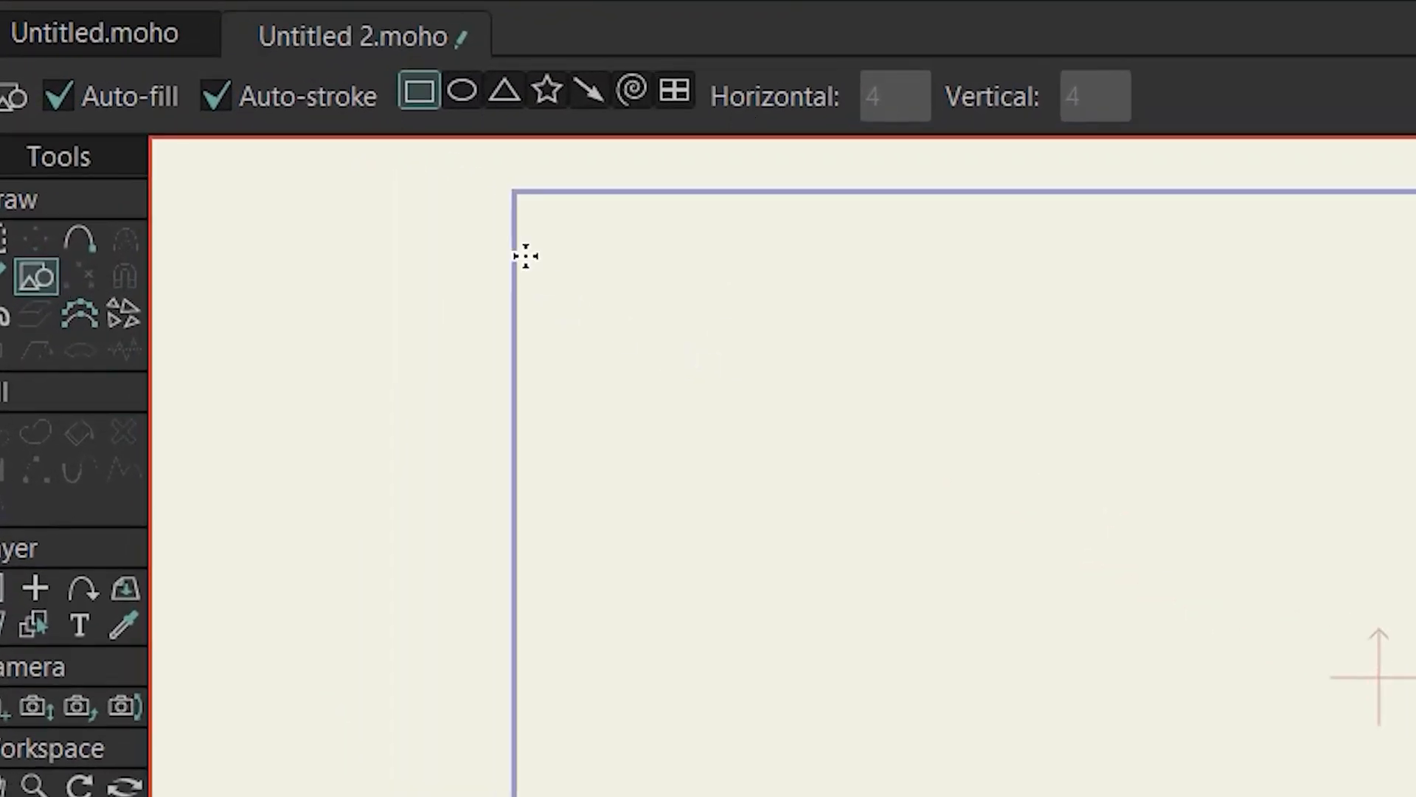
{"action": "left_click", "coordinate": [463, 94]}
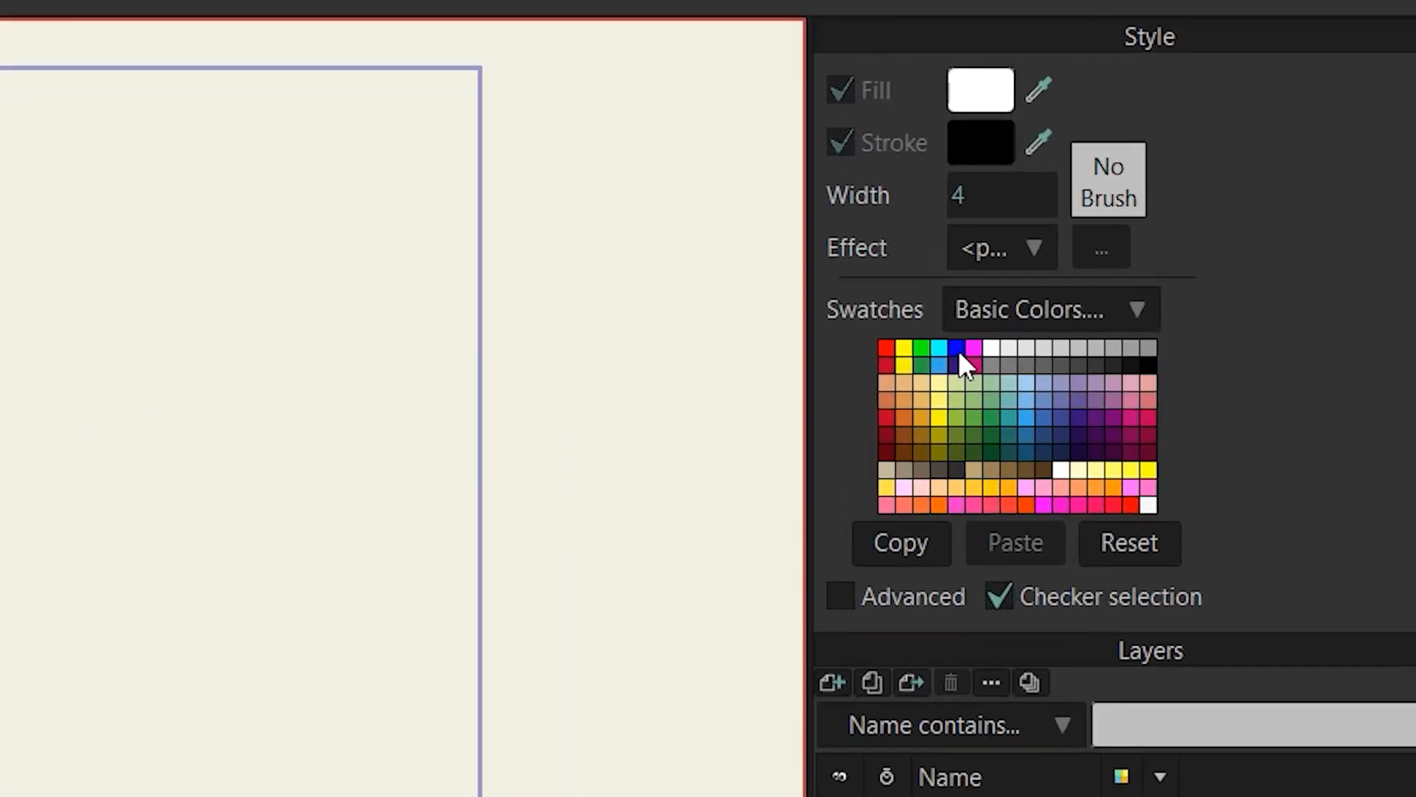
- Choose the blue fill swatch and draw a large circle filling much of the frame
{"action": "left_click", "coordinate": [959, 352]}
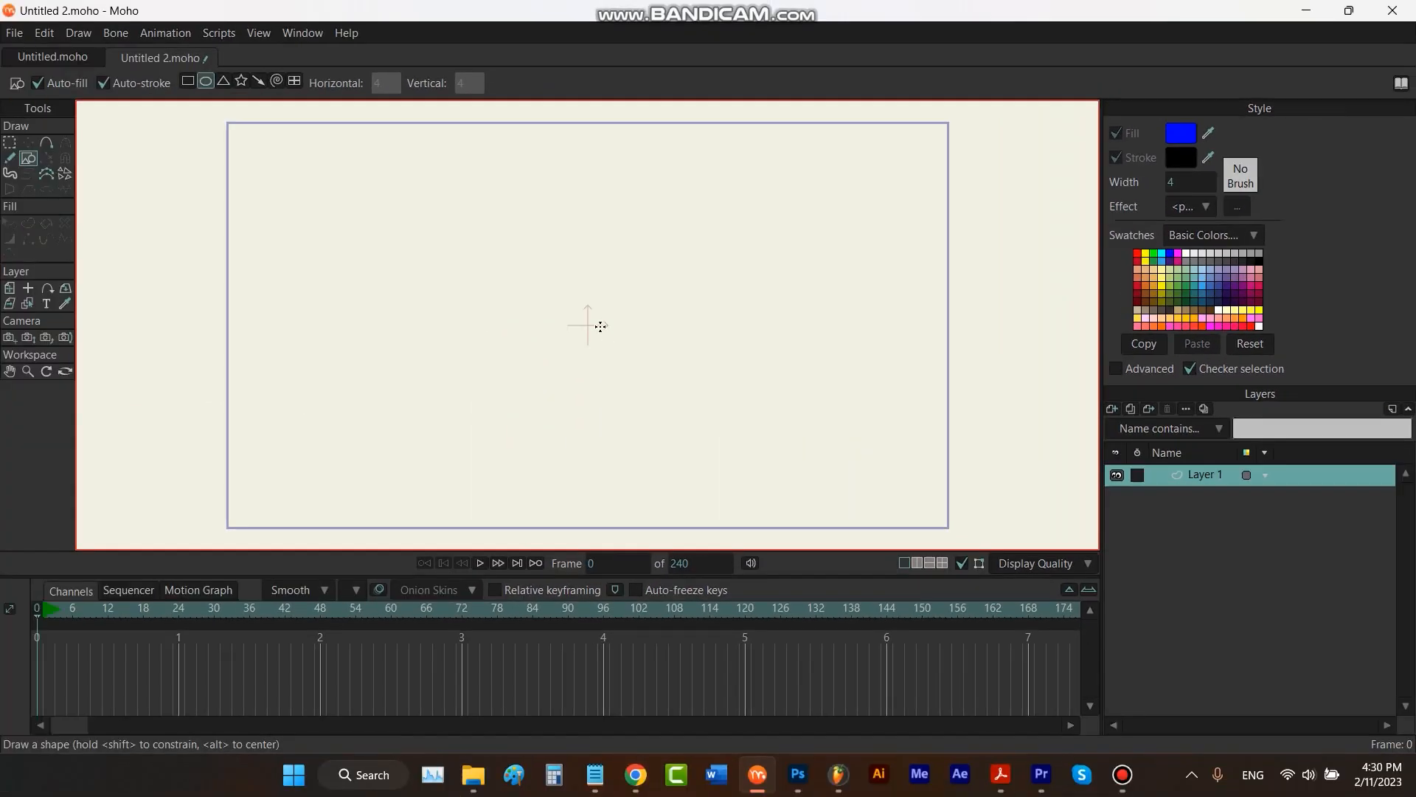
{"action": "left_click_drag", "start_coordinate": [586, 323], "coordinate": [779, 462]}
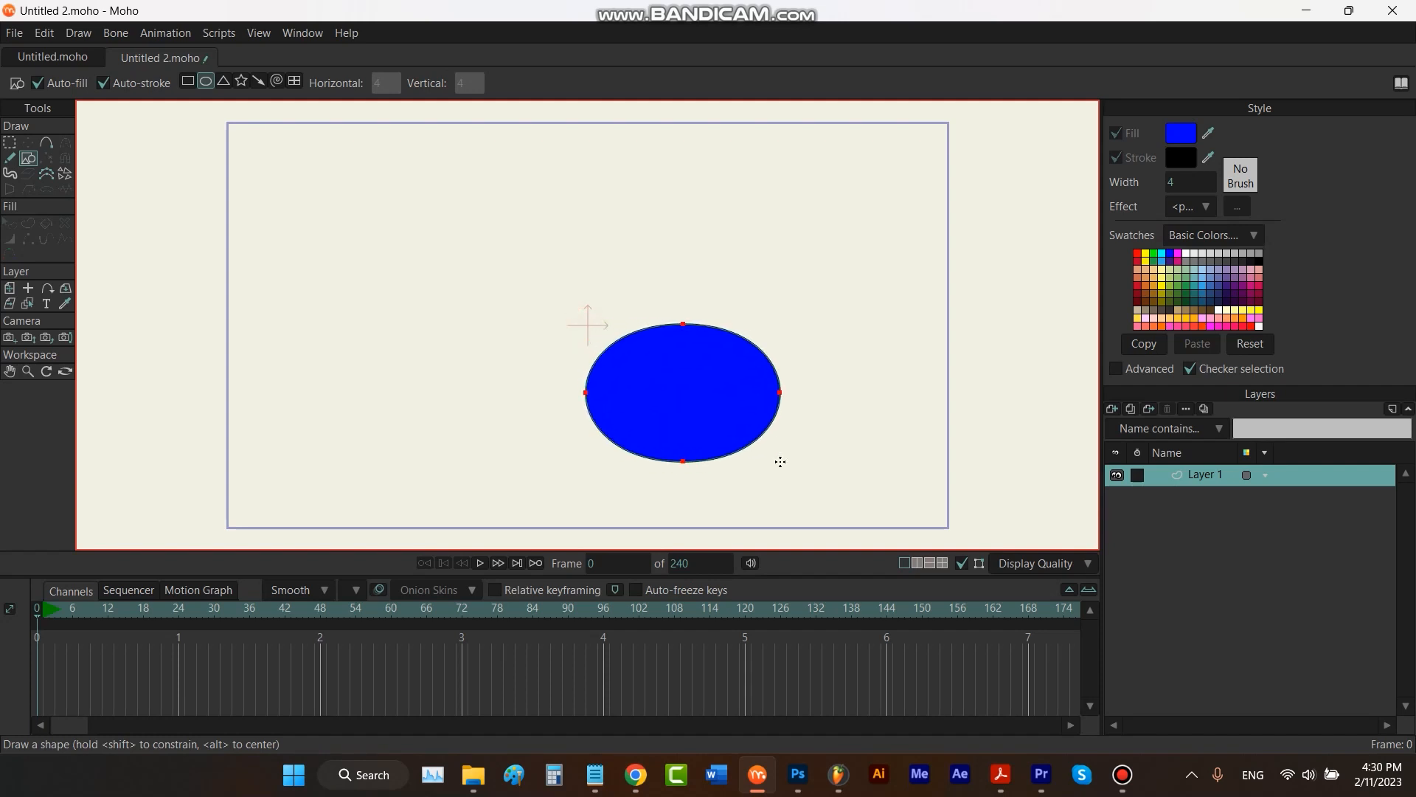
{"action": "left_click_drag", "start_coordinate": [779, 461], "coordinate": [737, 451]}
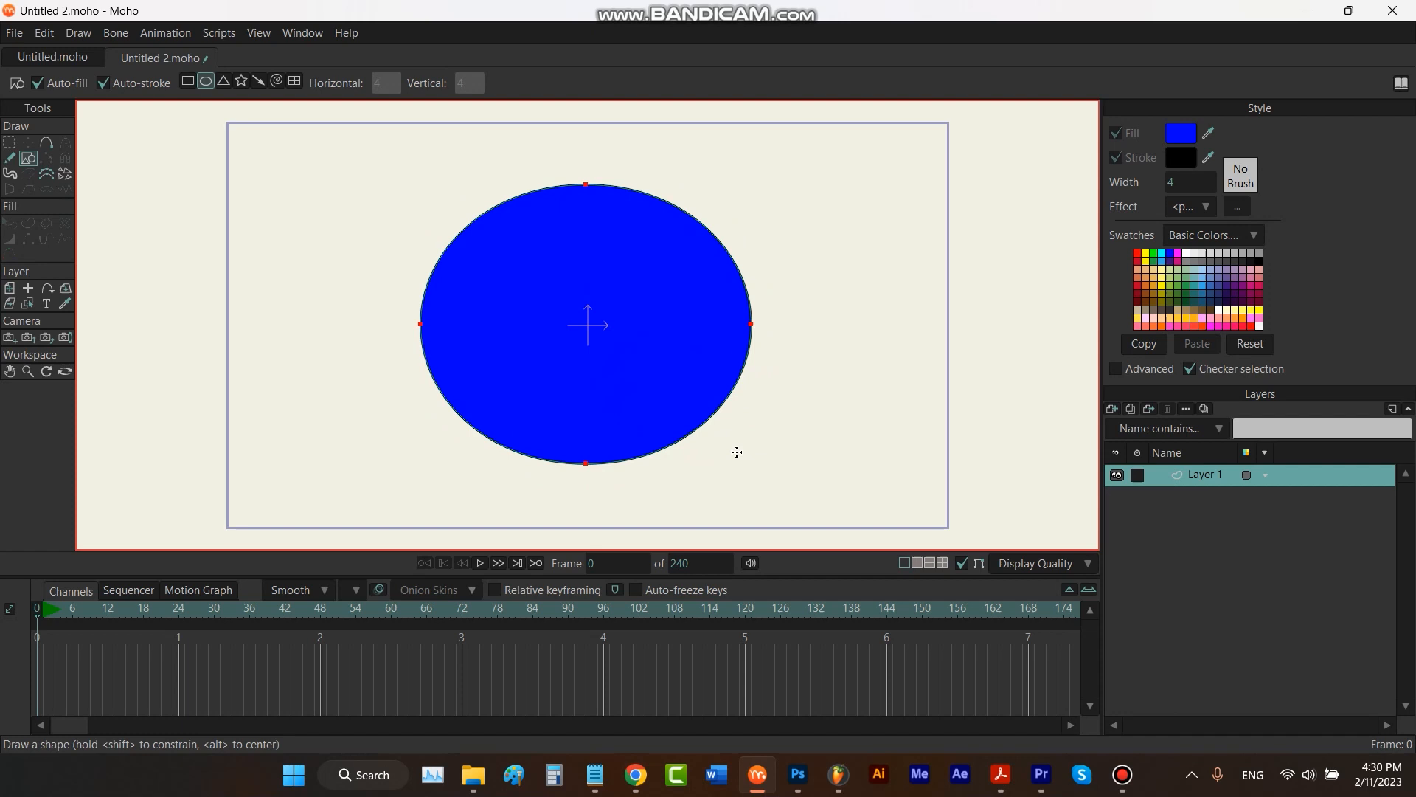
{"action": "left_click_drag", "start_coordinate": [737, 452], "coordinate": [660, 405]}
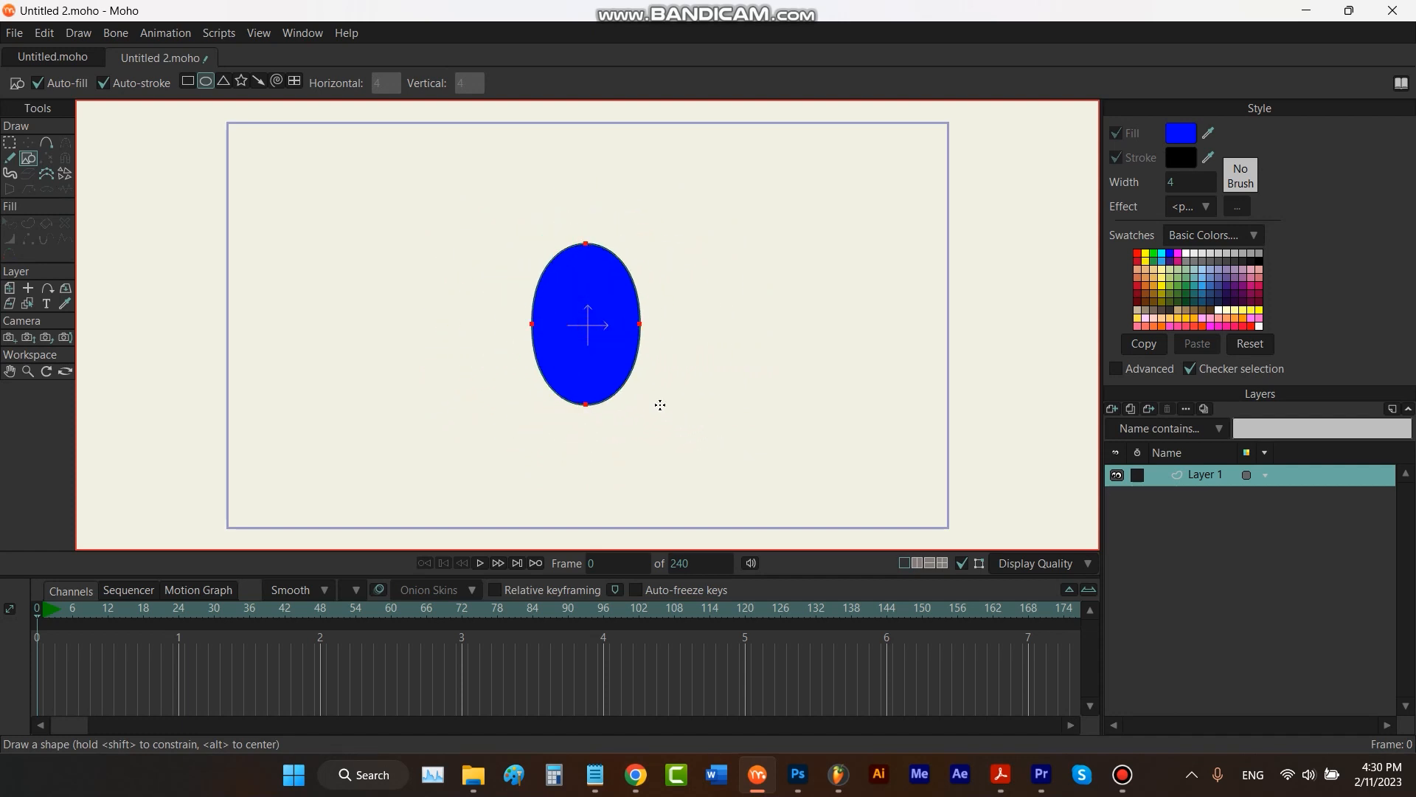
{"action": "mouse_move", "coordinate": [661, 404]}
{"action": "left_mouse_down"}
{"action": "mouse_move", "coordinate": [735, 452]}
{"action": "mouse_move", "coordinate": [766, 454]}
{"action": "left_mouse_up"}
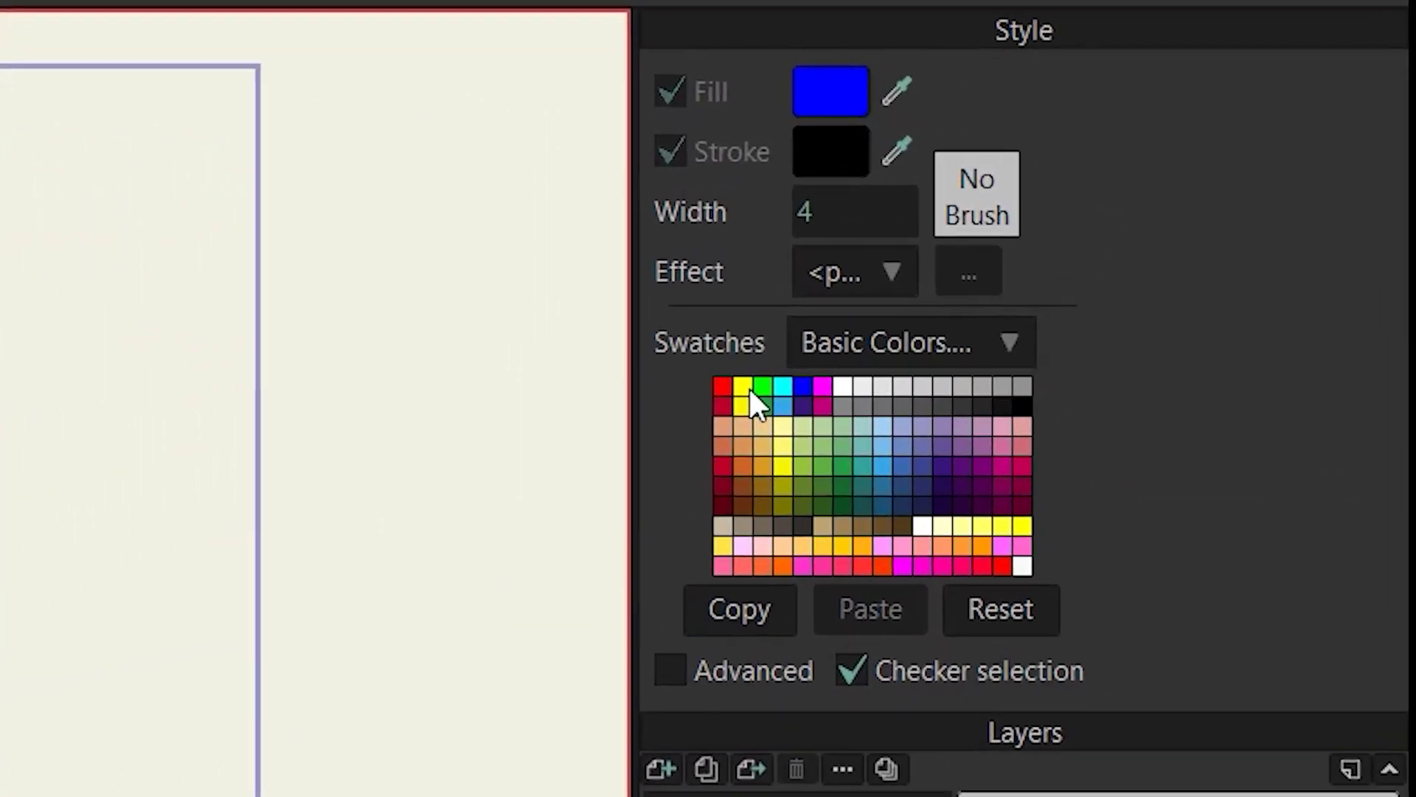
- Draw a yellow circle with Auto-stroke off overlapping the blue circle's right side
{"action": "left_click", "coordinate": [745, 388]}
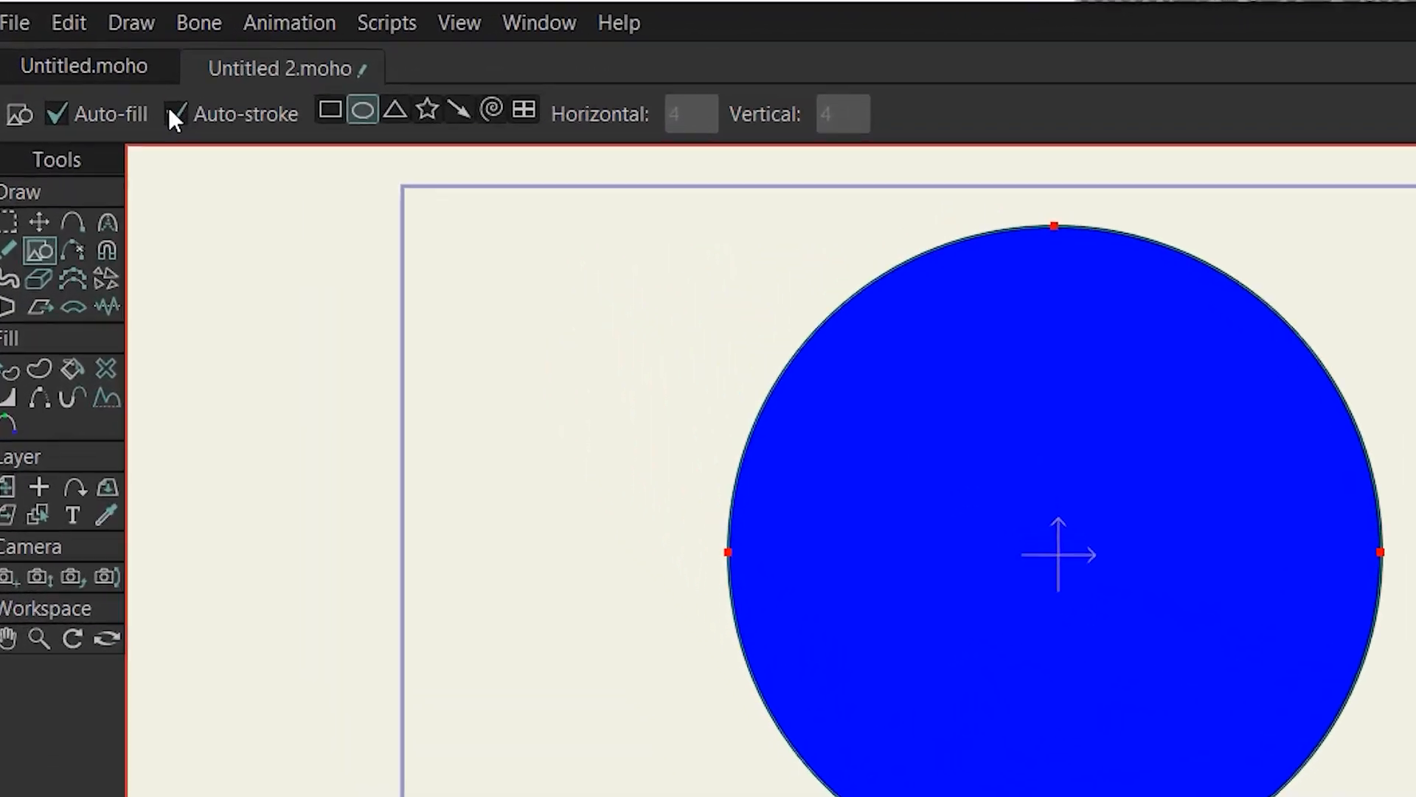
{"action": "left_click", "coordinate": [103, 82]}
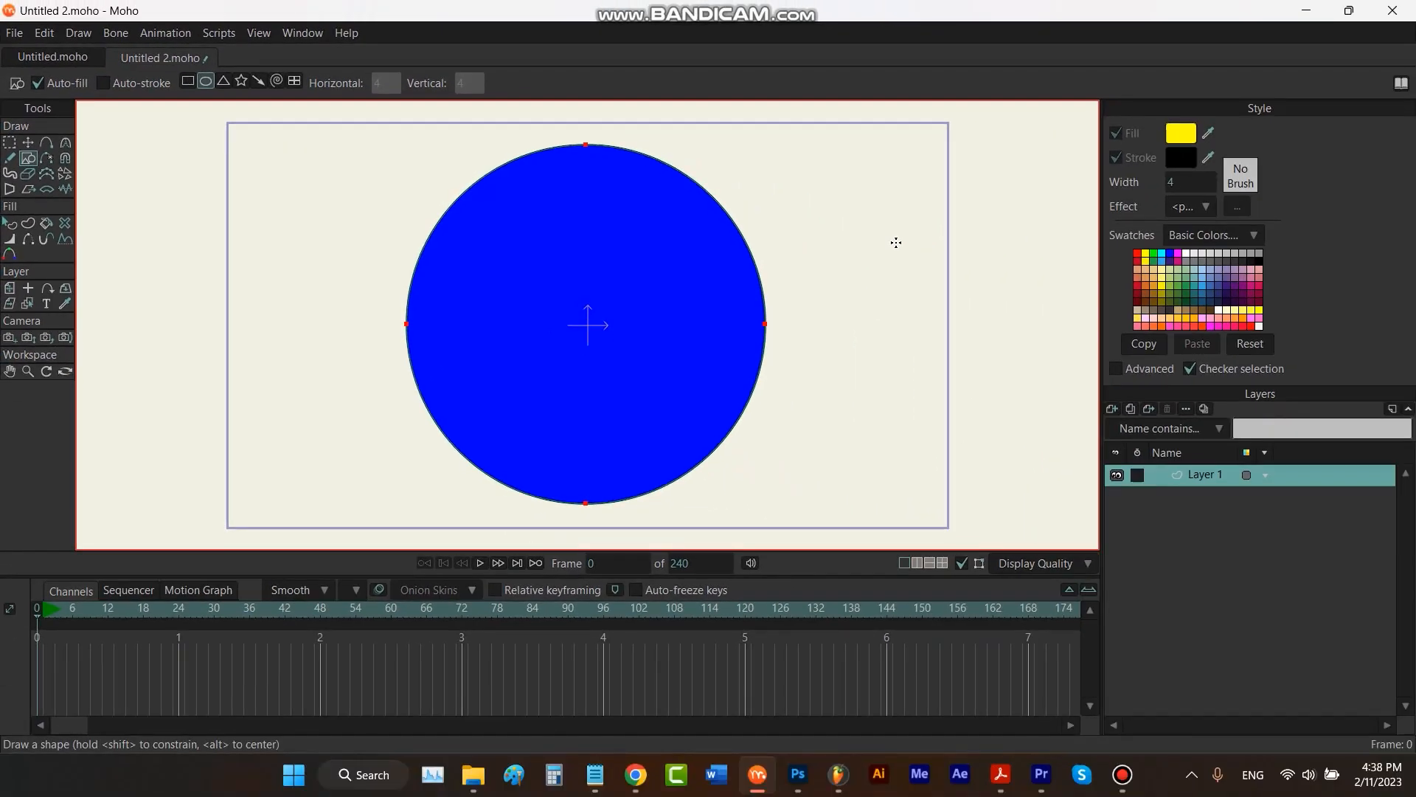
{"action": "left_click_drag", "start_coordinate": [895, 242], "coordinate": [652, 464]}
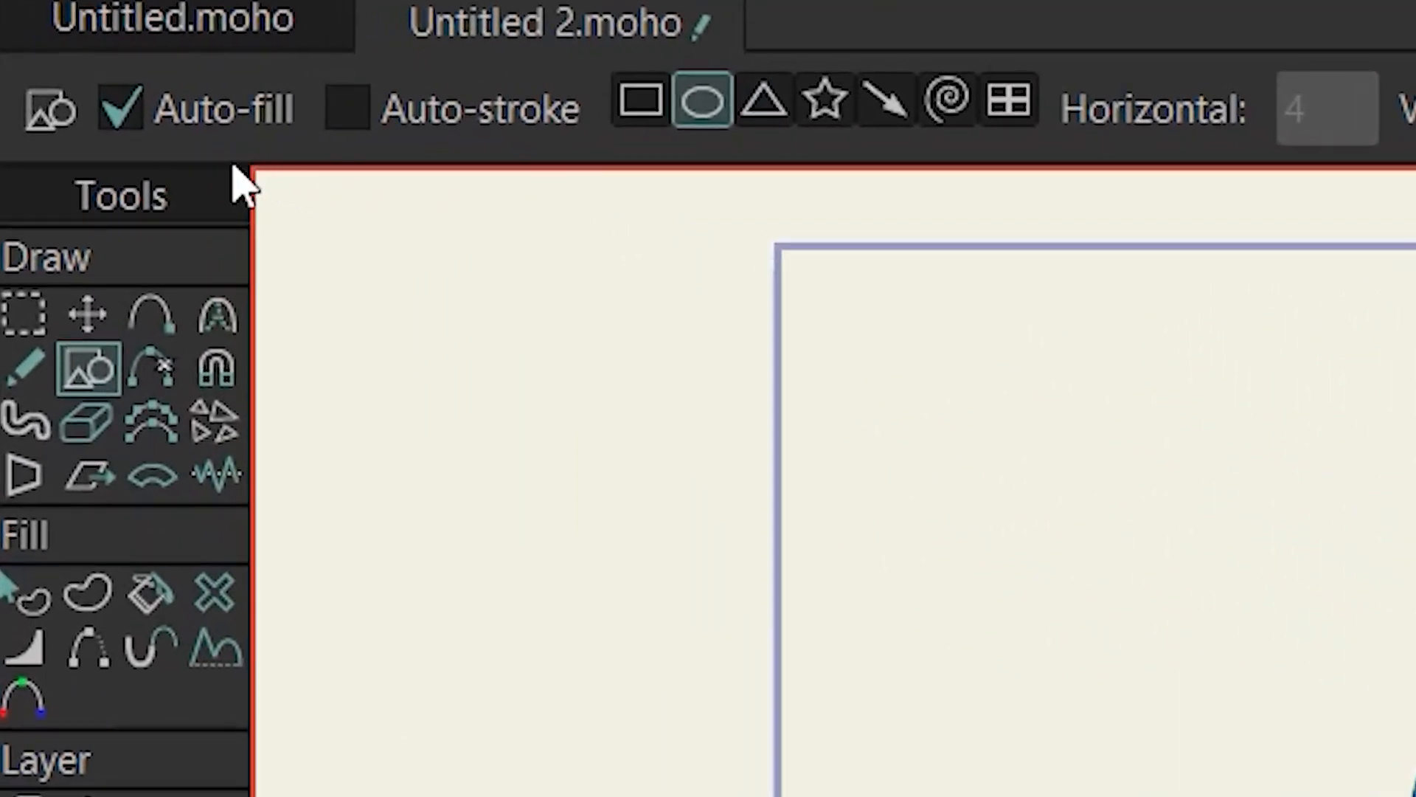
- Draw an unfilled magenta-stroke circle with Auto-fill off overlapping the blue circle's left side
{"action": "left_click", "coordinate": [121, 108]}
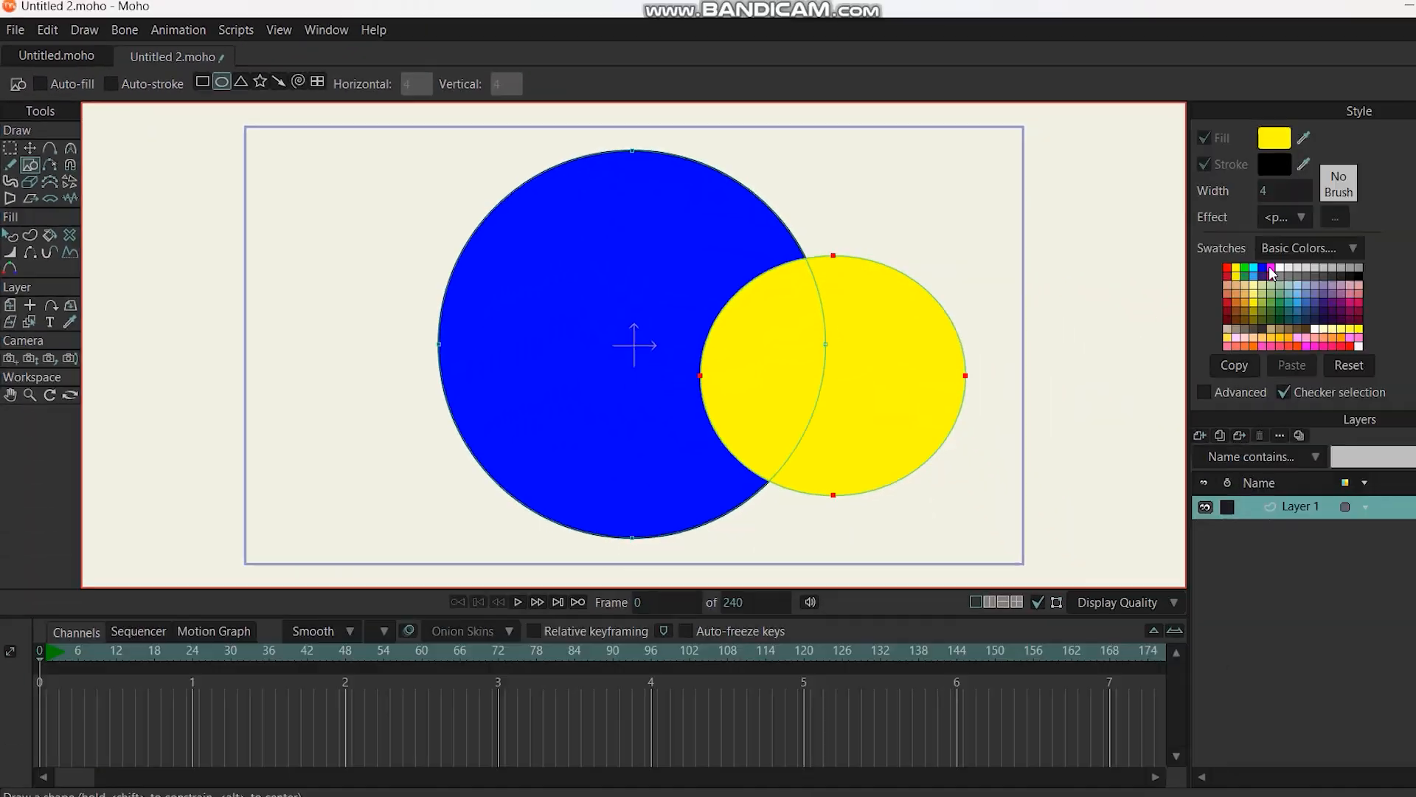
{"action": "left_click", "coordinate": [1272, 274]}
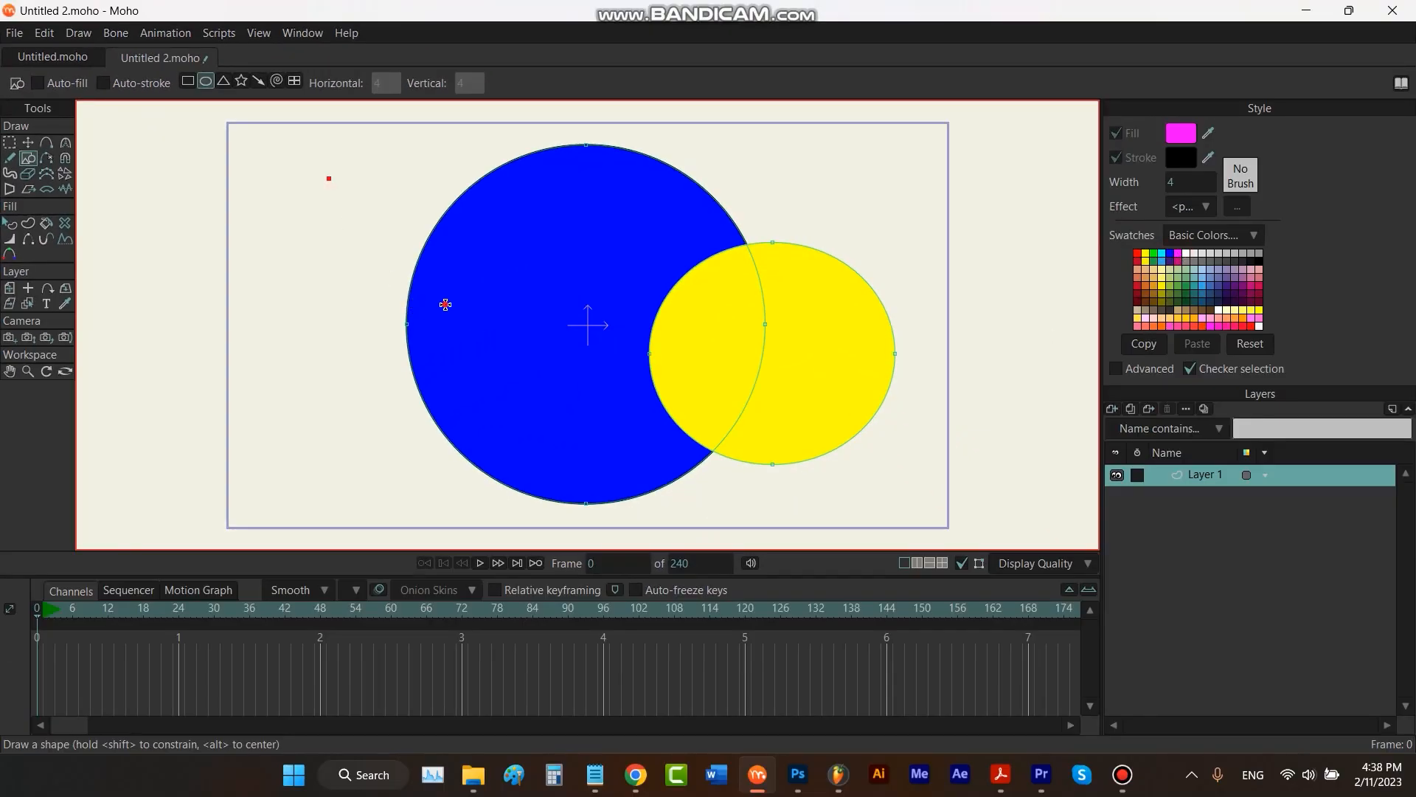
{"action": "left_click_drag", "start_coordinate": [446, 305], "coordinate": [621, 488]}
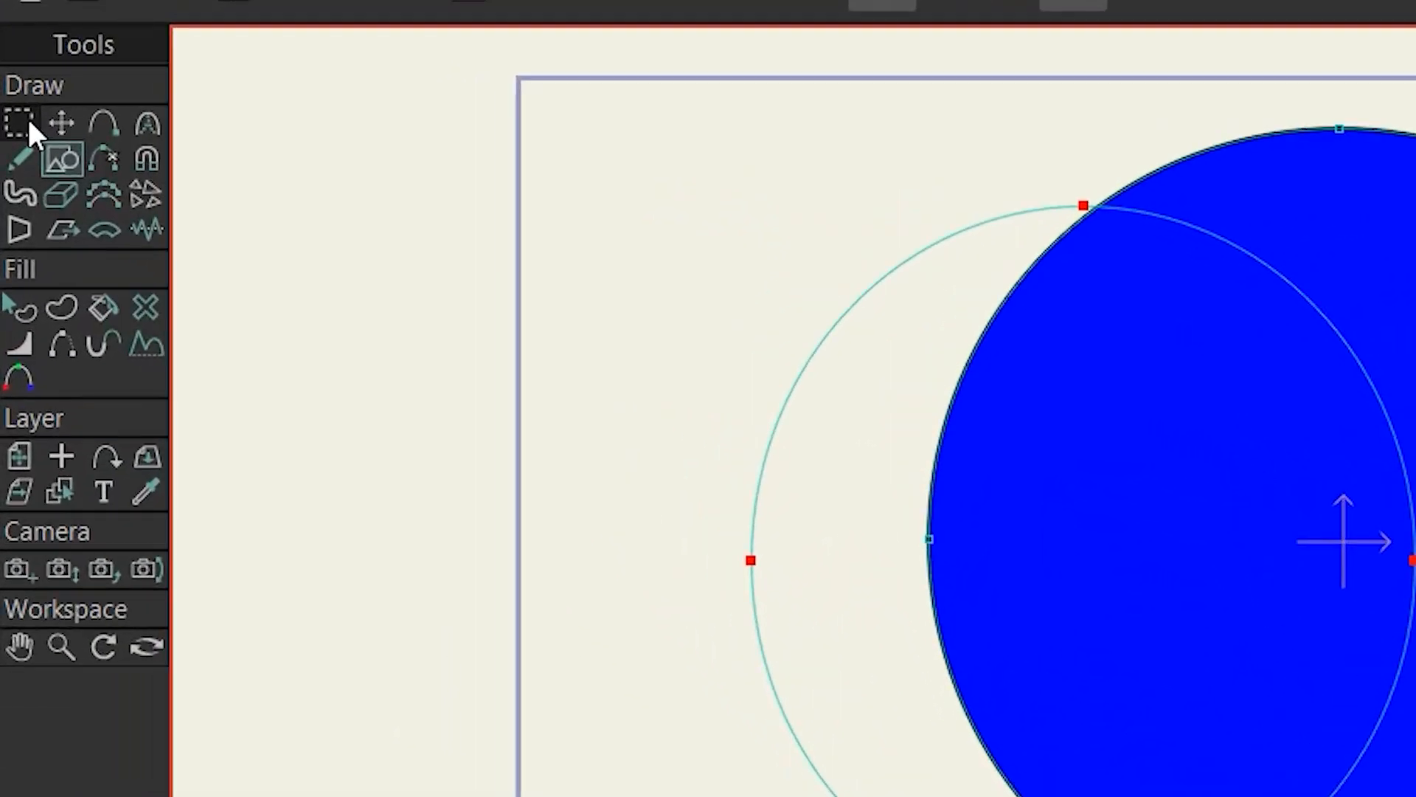
- Delete the yellow and blue circles with Select Points, then marquee-select the remaining outline
{"action": "left_click", "coordinate": [11, 143]}
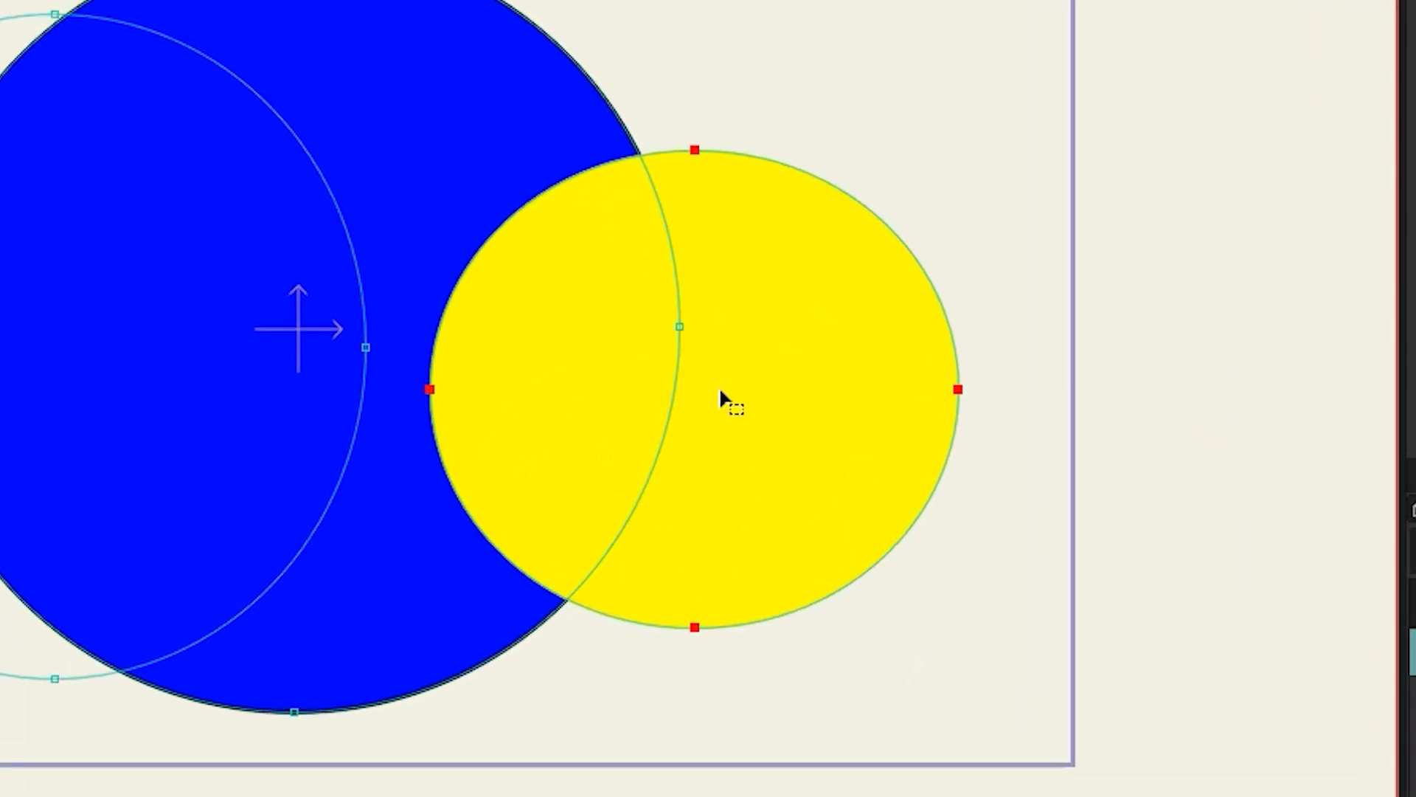
{"action": "key", "text": "Delete"}
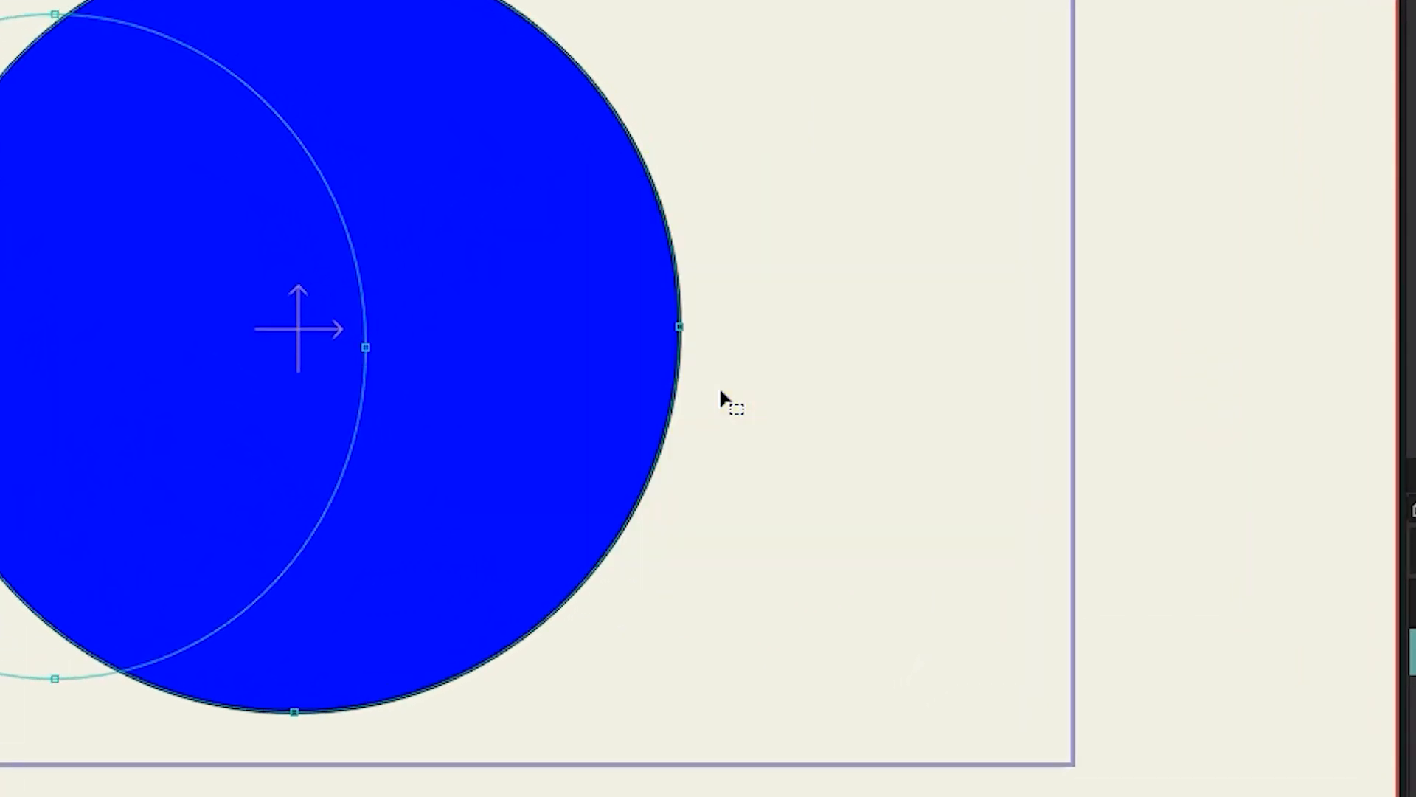
{"action": "left_click", "coordinate": [720, 401]}
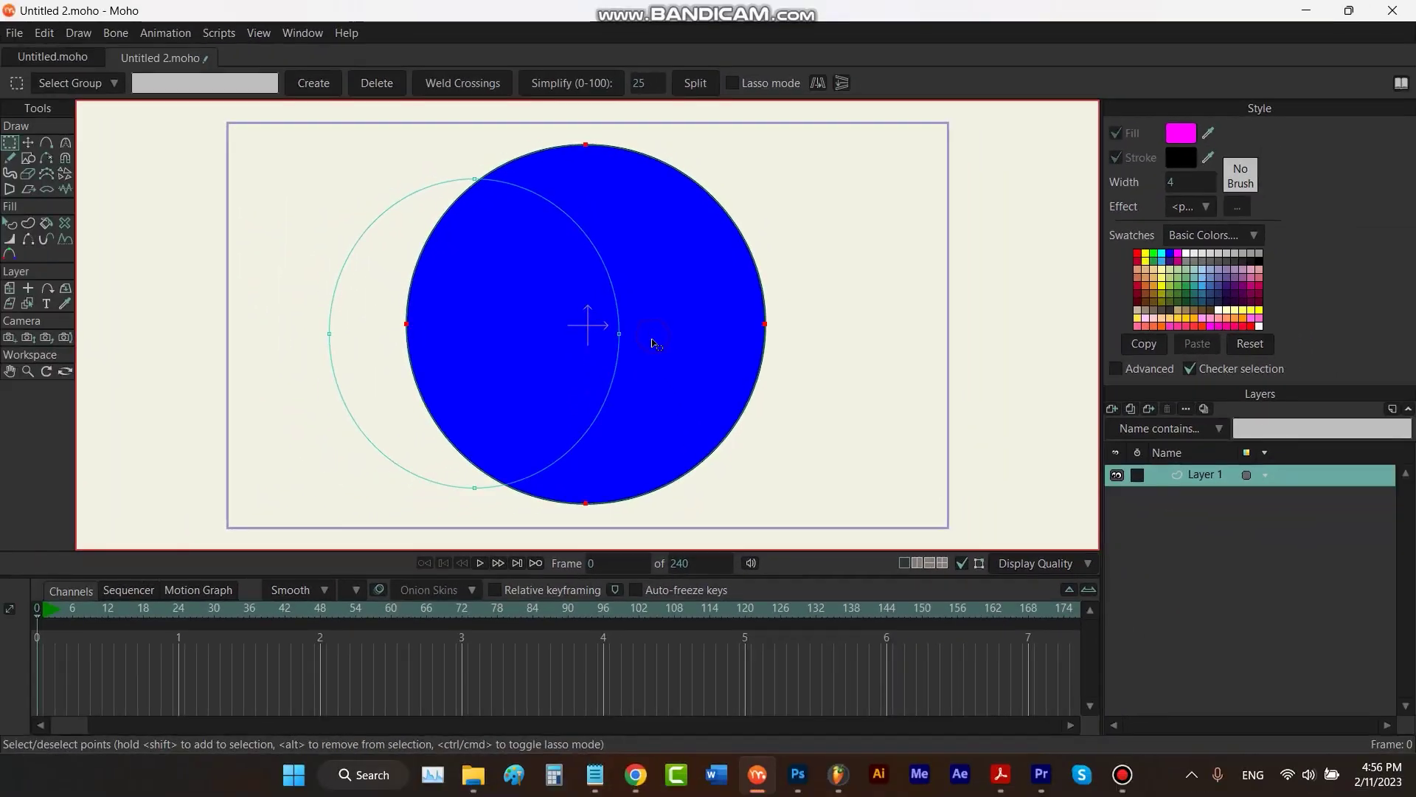
{"action": "key", "text": "Delete"}
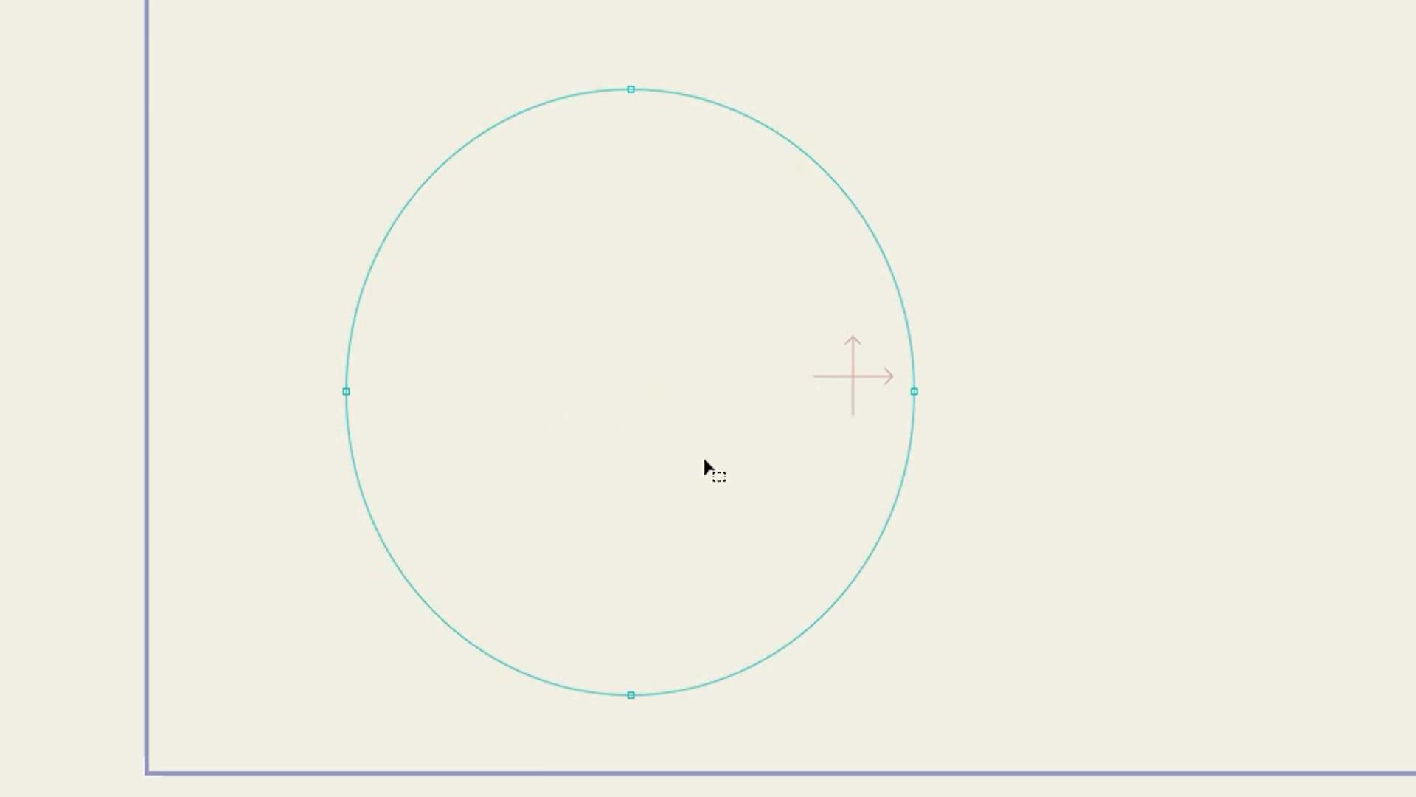
{"action": "mouse_move", "coordinate": [1124, 39]}
{"action": "left_mouse_down"}
{"action": "mouse_move", "coordinate": [278, 741]}
{"action": "mouse_move", "coordinate": [258, 742]}
{"action": "left_mouse_up"}
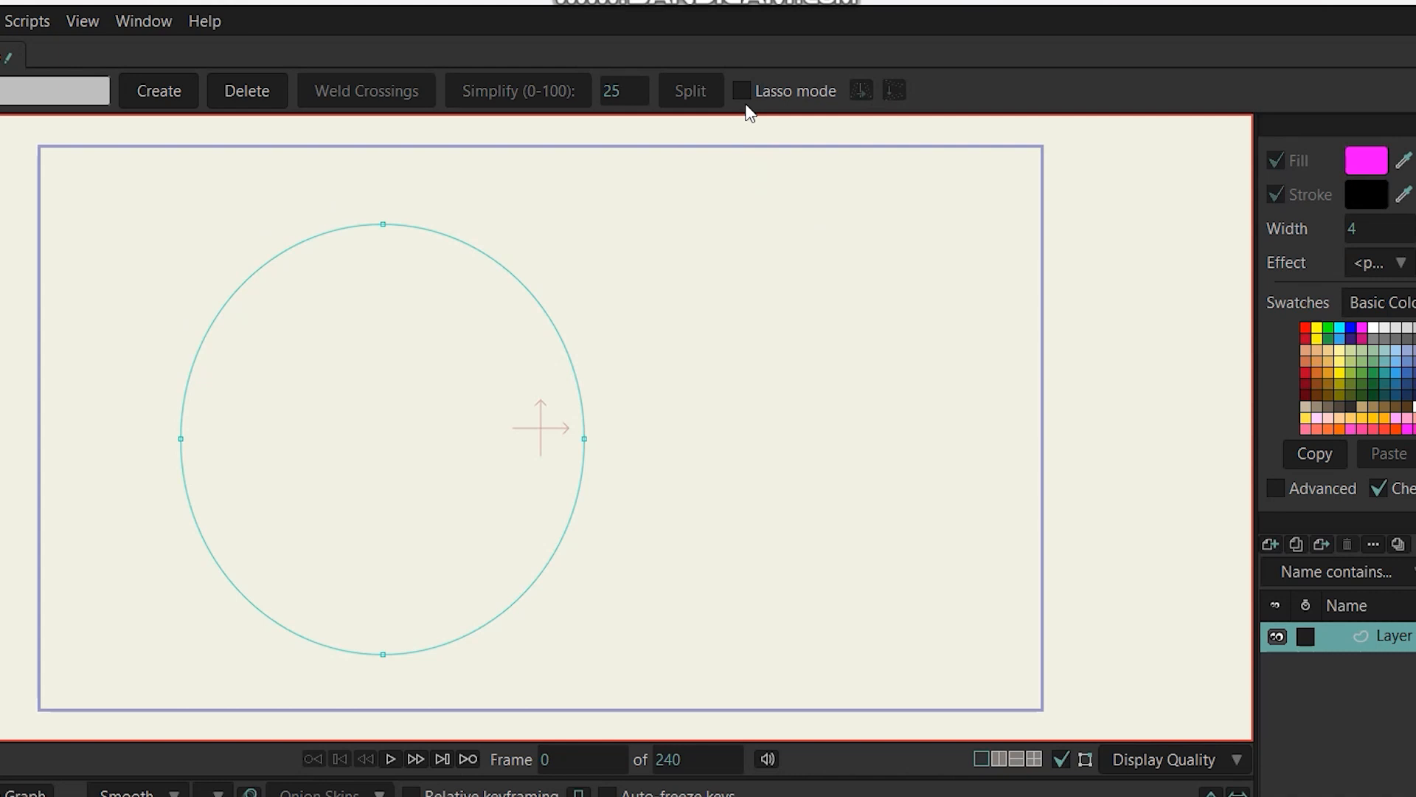
- Lasso-select the circle's top point, then switch lasso off and select the bottom point
{"action": "left_click", "coordinate": [732, 83]}
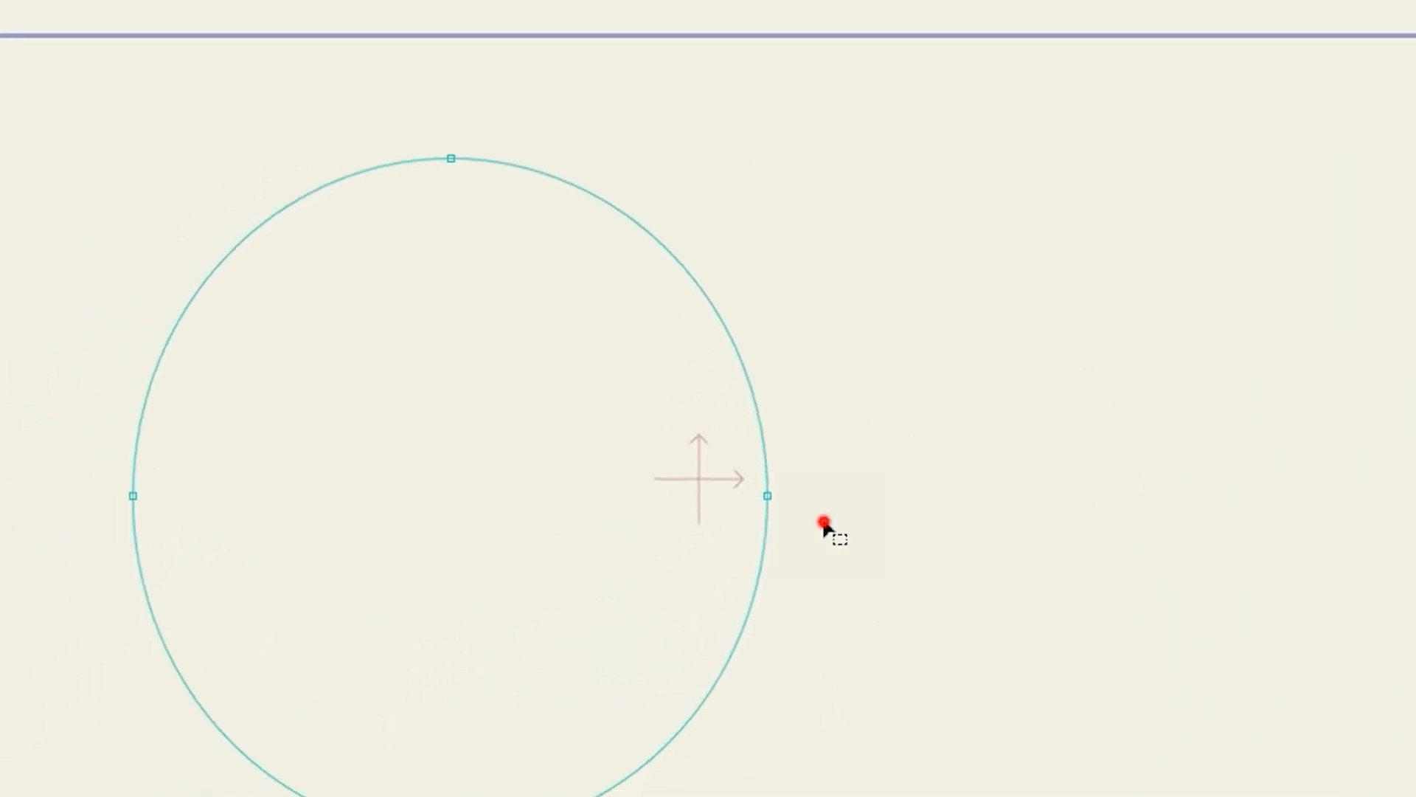
{"action": "left_click_drag", "start_coordinate": [957, 427], "coordinate": [832, 110]}
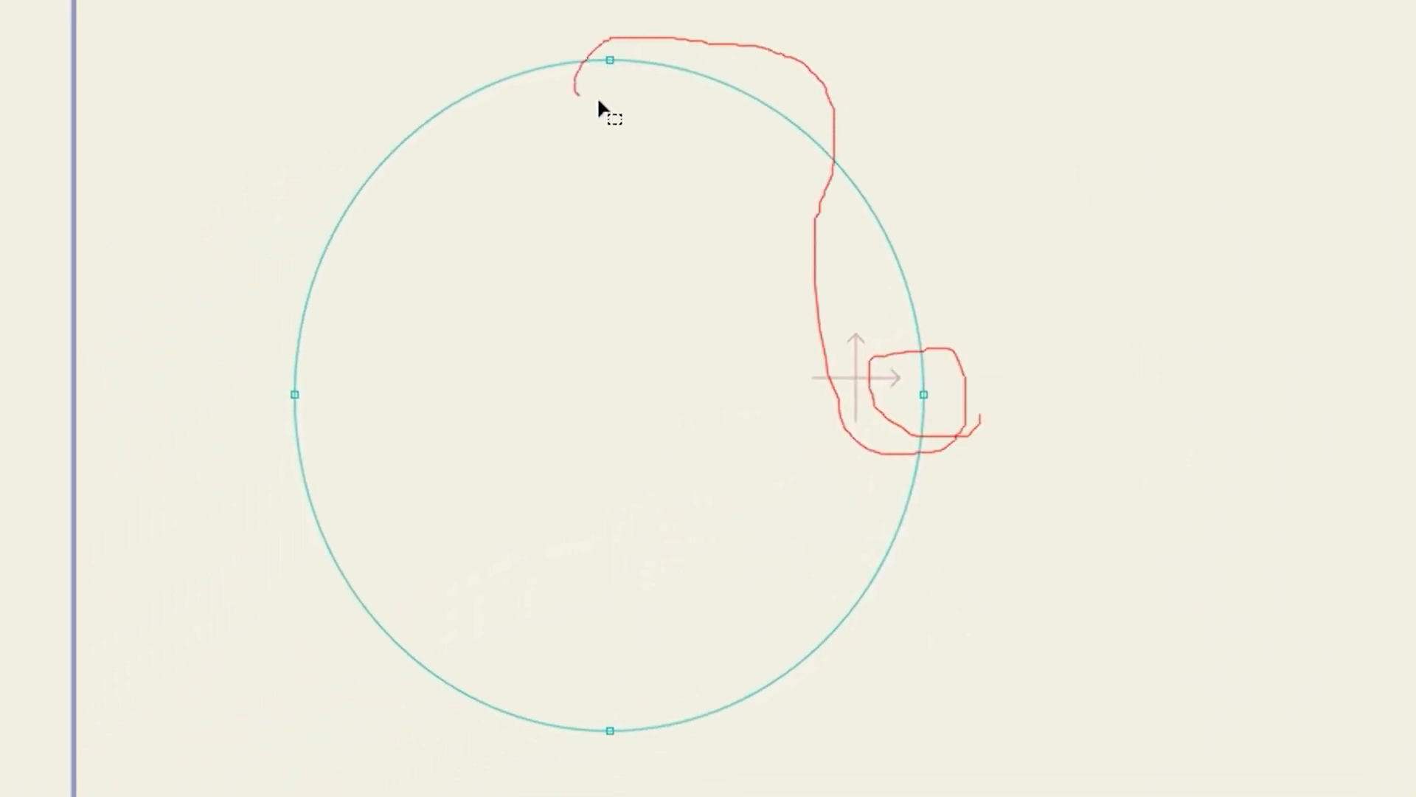
{"action": "left_click_drag", "start_coordinate": [597, 96], "coordinate": [597, 97]}
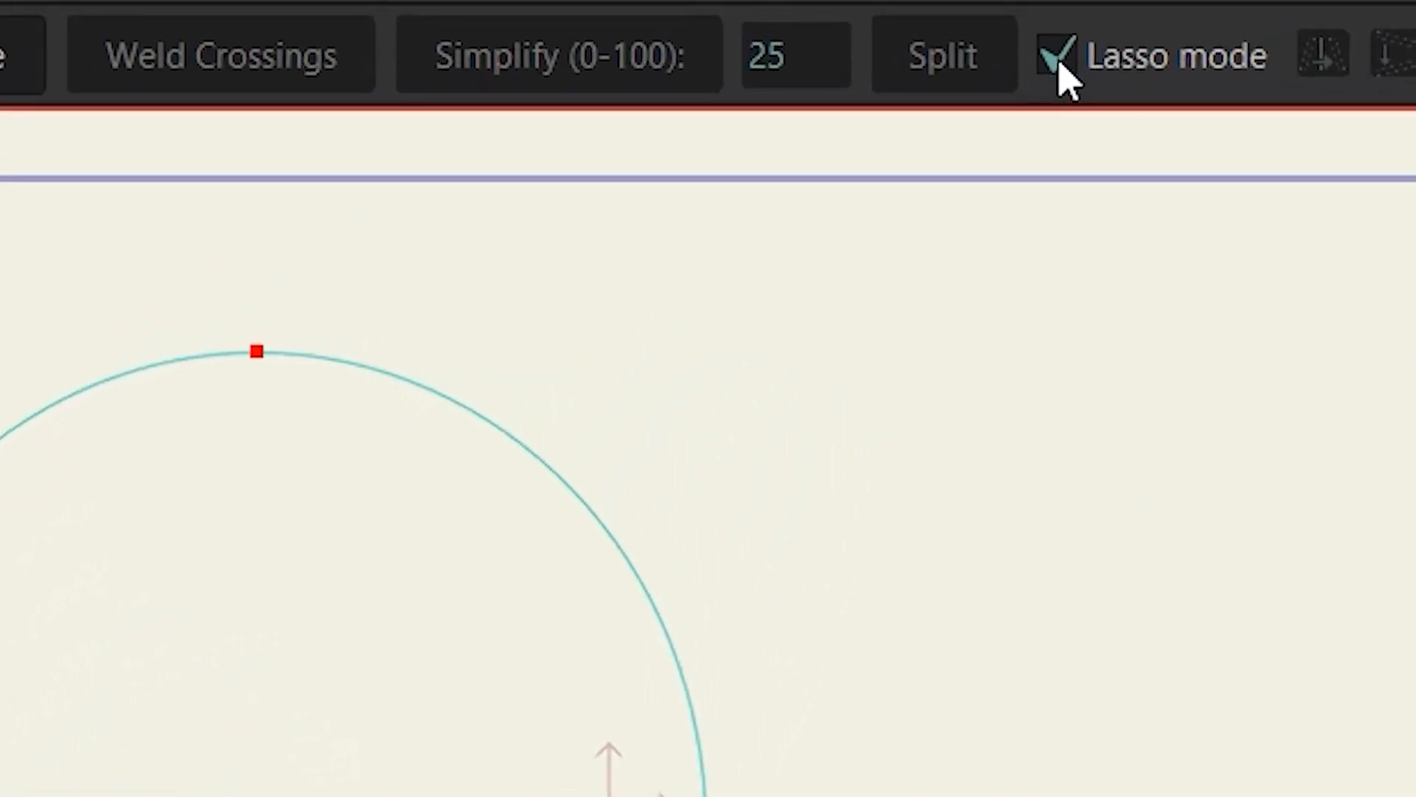
{"action": "left_click", "coordinate": [1059, 59]}
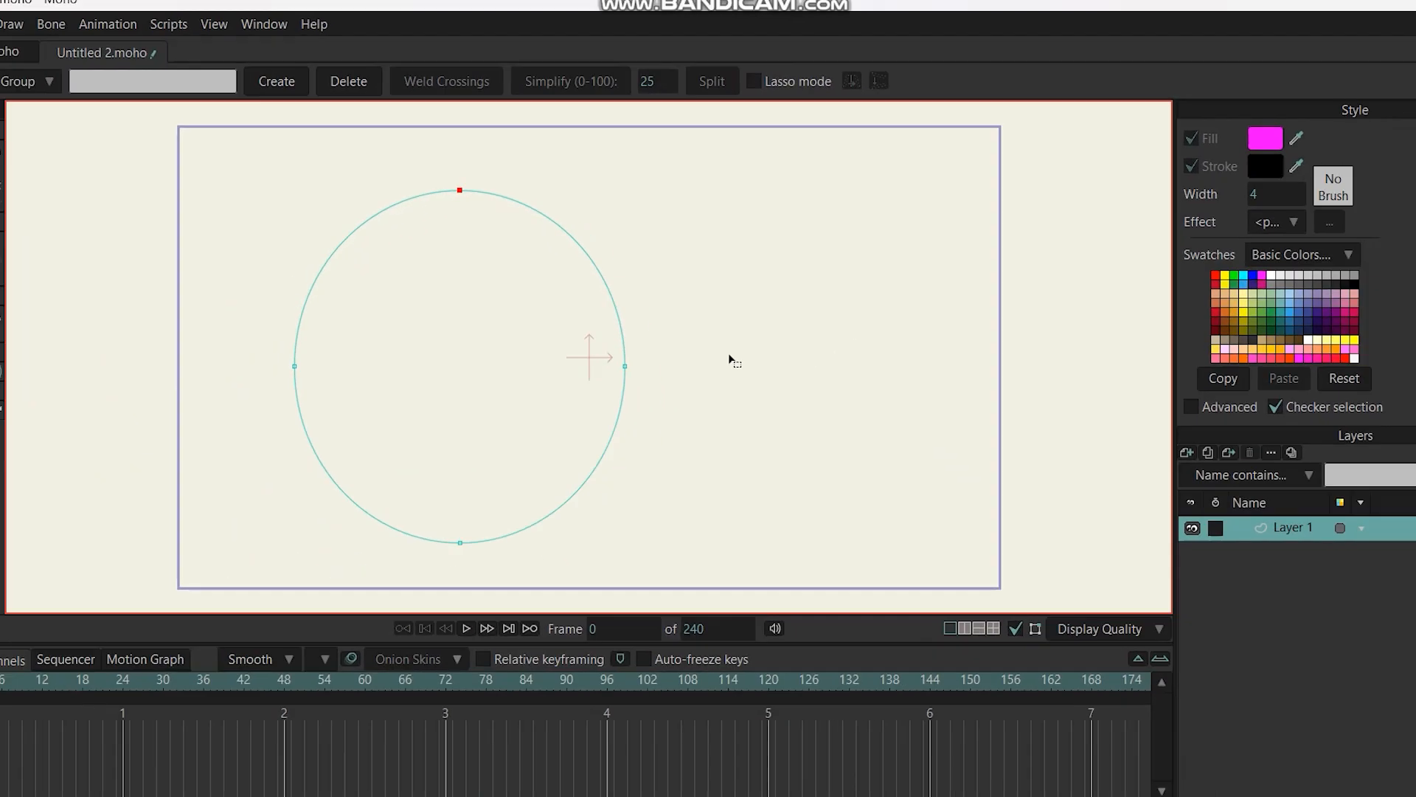
{"action": "mouse_move", "coordinate": [683, 349]}
{"action": "left_mouse_down"}
{"action": "mouse_move", "coordinate": [580, 334]}
{"action": "mouse_move", "coordinate": [607, 372]}
{"action": "left_mouse_up"}
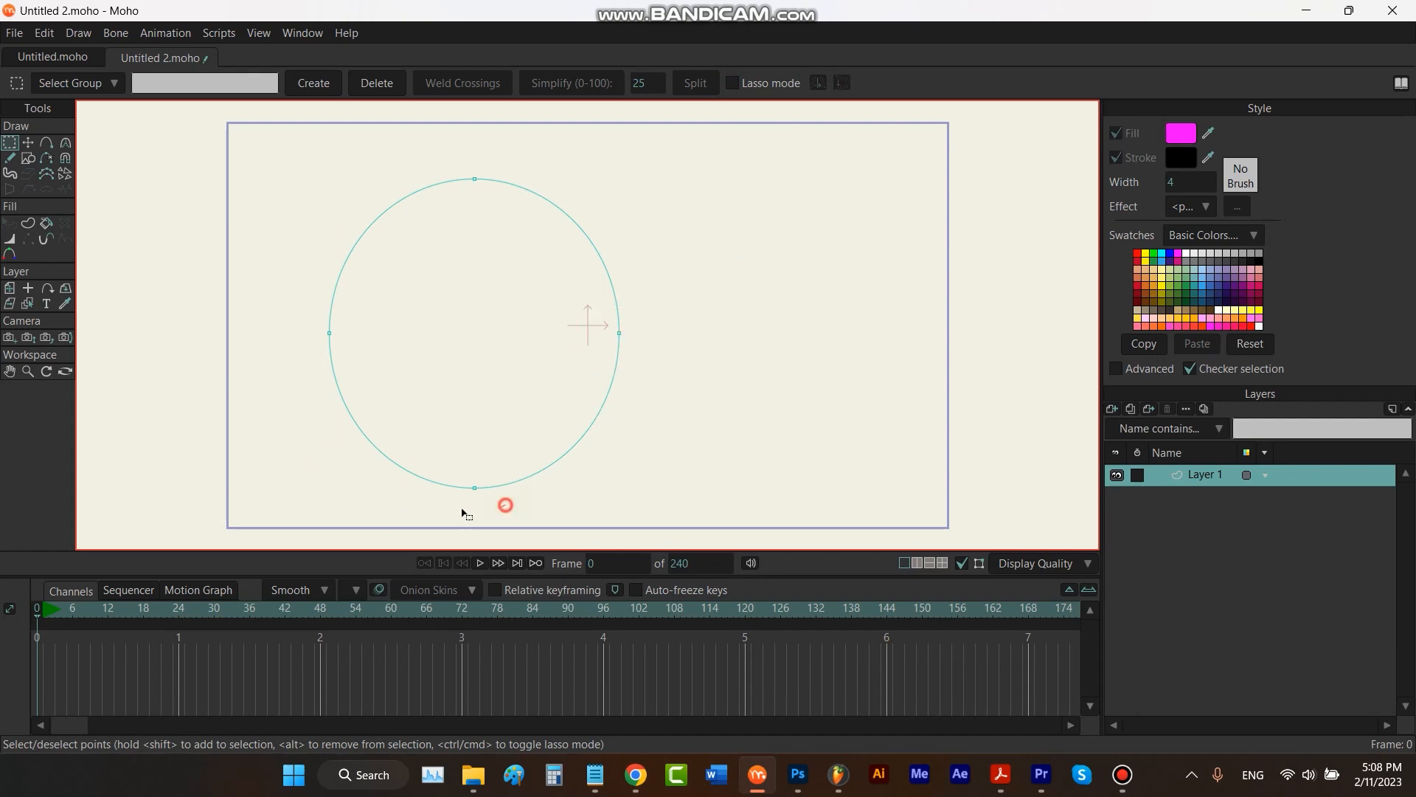
{"action": "left_click_drag", "start_coordinate": [464, 513], "coordinate": [487, 477]}
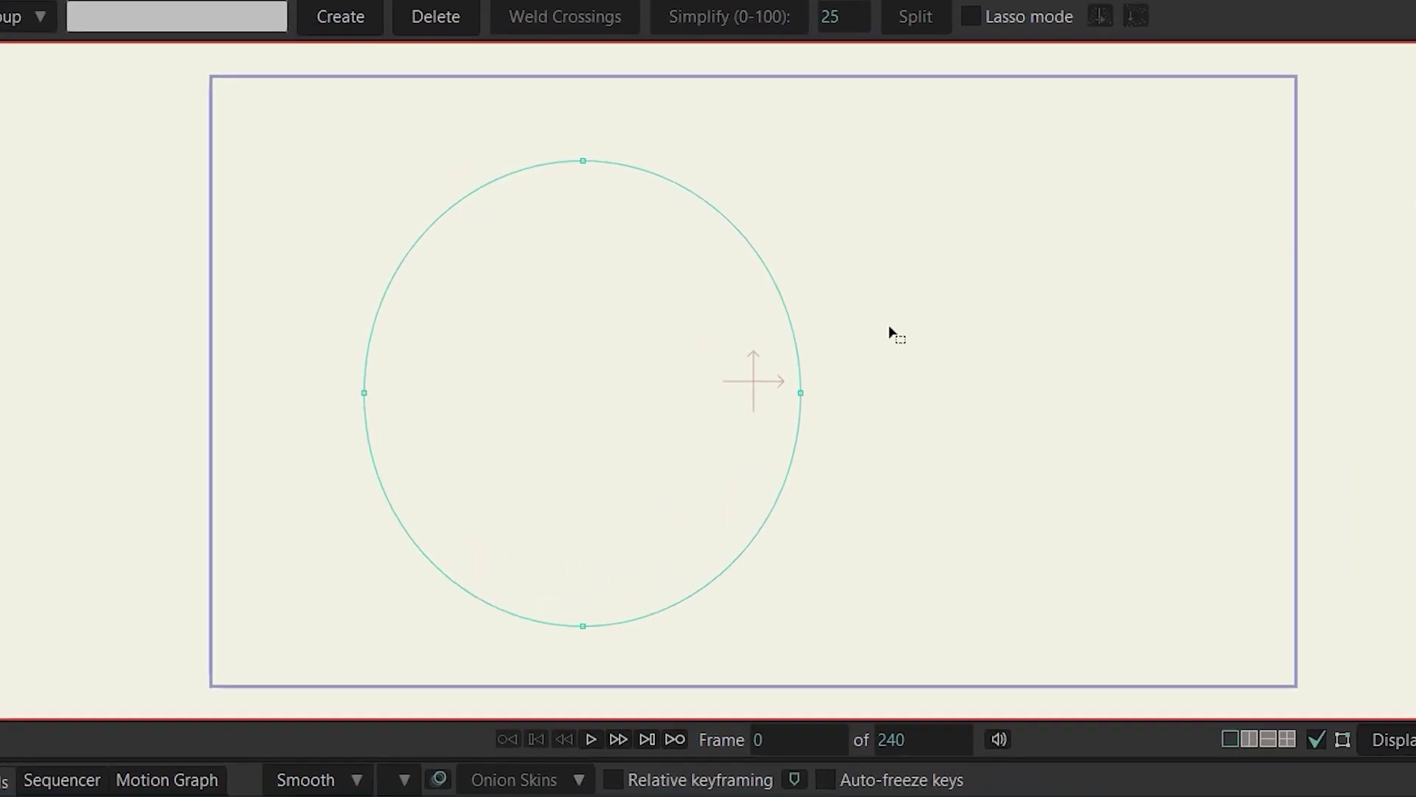
- Rectangle-select circle points, deselecting right and top so only the left point stays selected
{"action": "left_click_drag", "start_coordinate": [604, 299], "coordinate": [653, 376]}
{"action": "left_click_drag", "start_coordinate": [779, 121], "coordinate": [620, 177]}
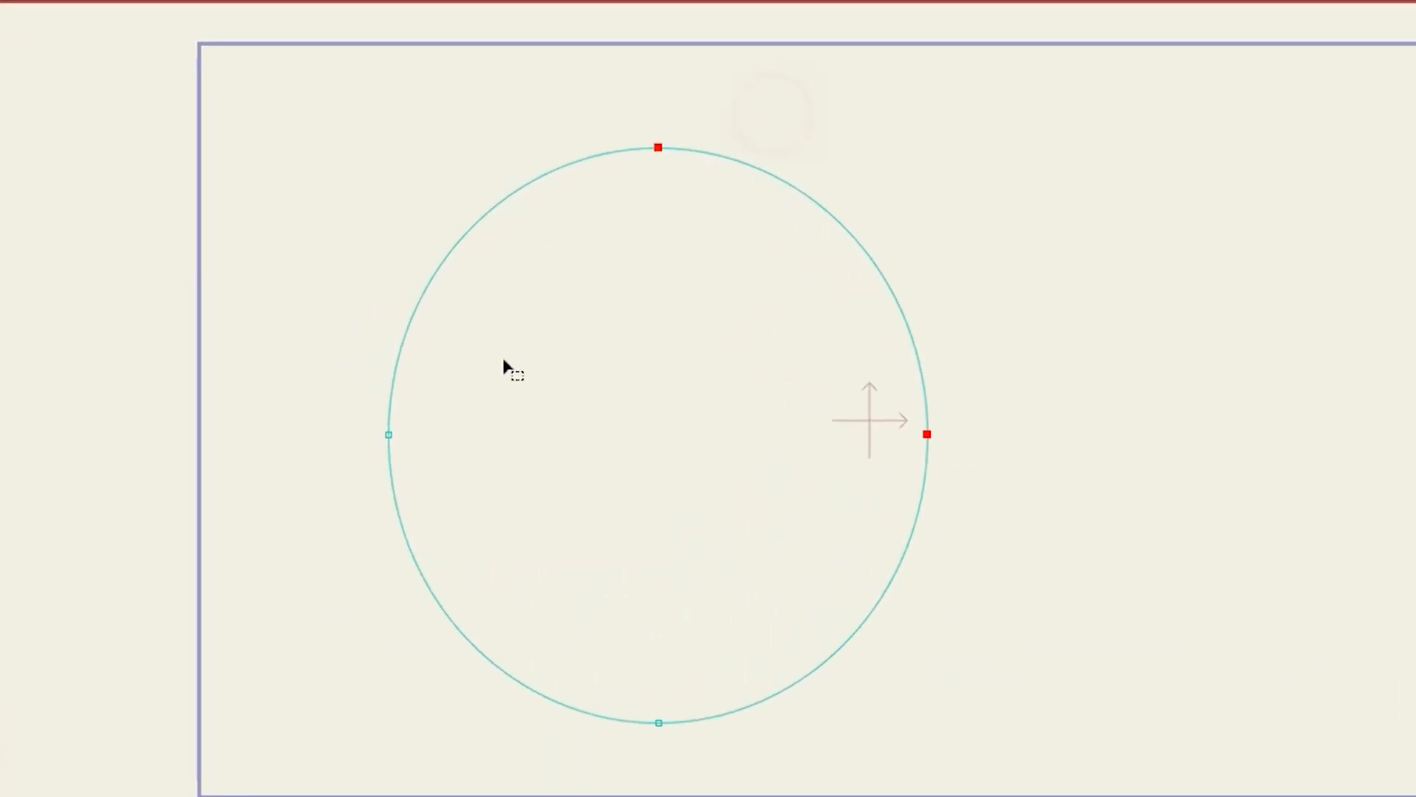
{"action": "left_click_drag", "start_coordinate": [503, 352], "coordinate": [332, 498]}
{"action": "left_click_drag", "start_coordinate": [1071, 386], "coordinate": [824, 531]}
{"action": "left_click_drag", "start_coordinate": [825, 121], "coordinate": [631, 205]}
{"action": "left_click_drag", "start_coordinate": [518, 382], "coordinate": [337, 496]}
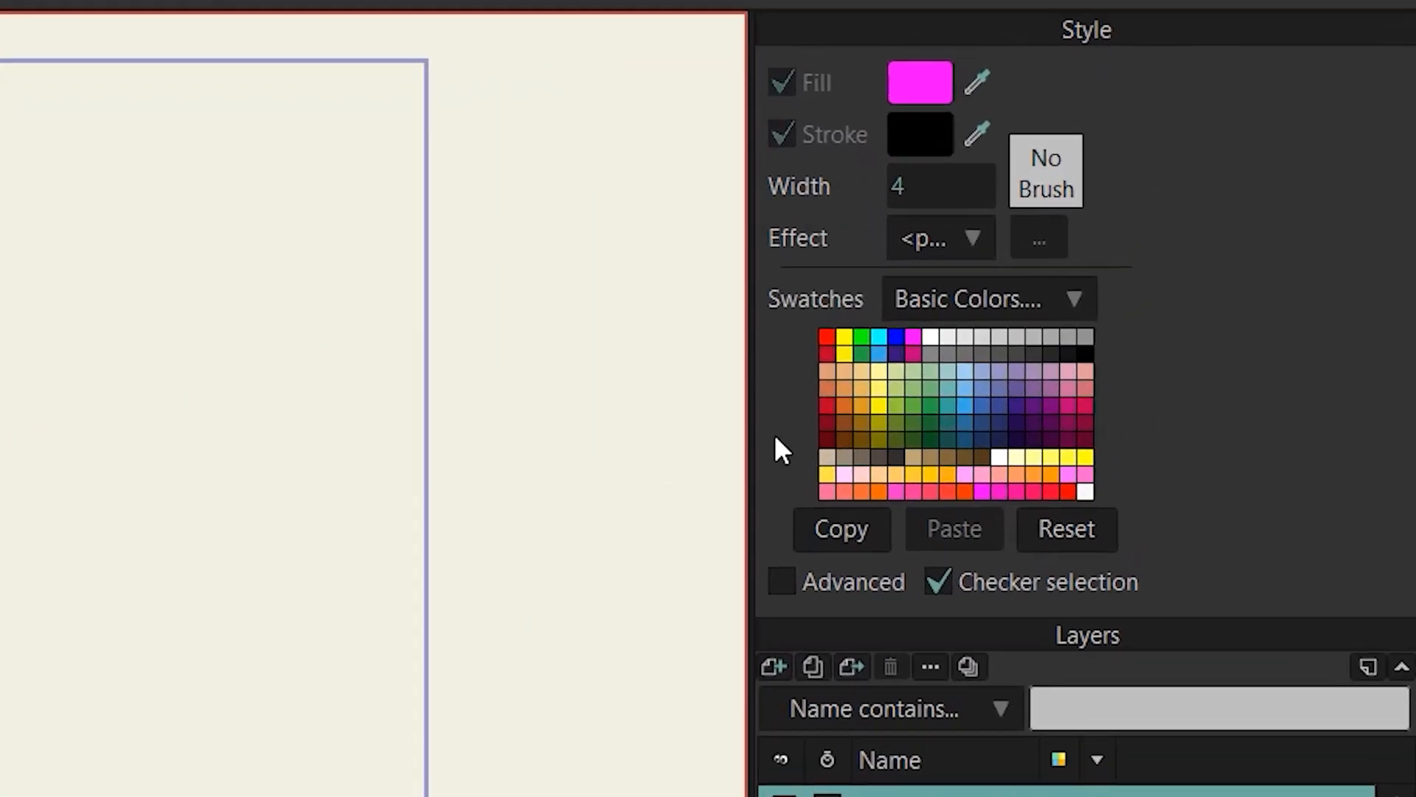
- Draw a magenta ellipse with Auto-fill on and a width-9 black outline
{"action": "left_click_drag", "start_coordinate": [898, 183], "coordinate": [951, 182]}
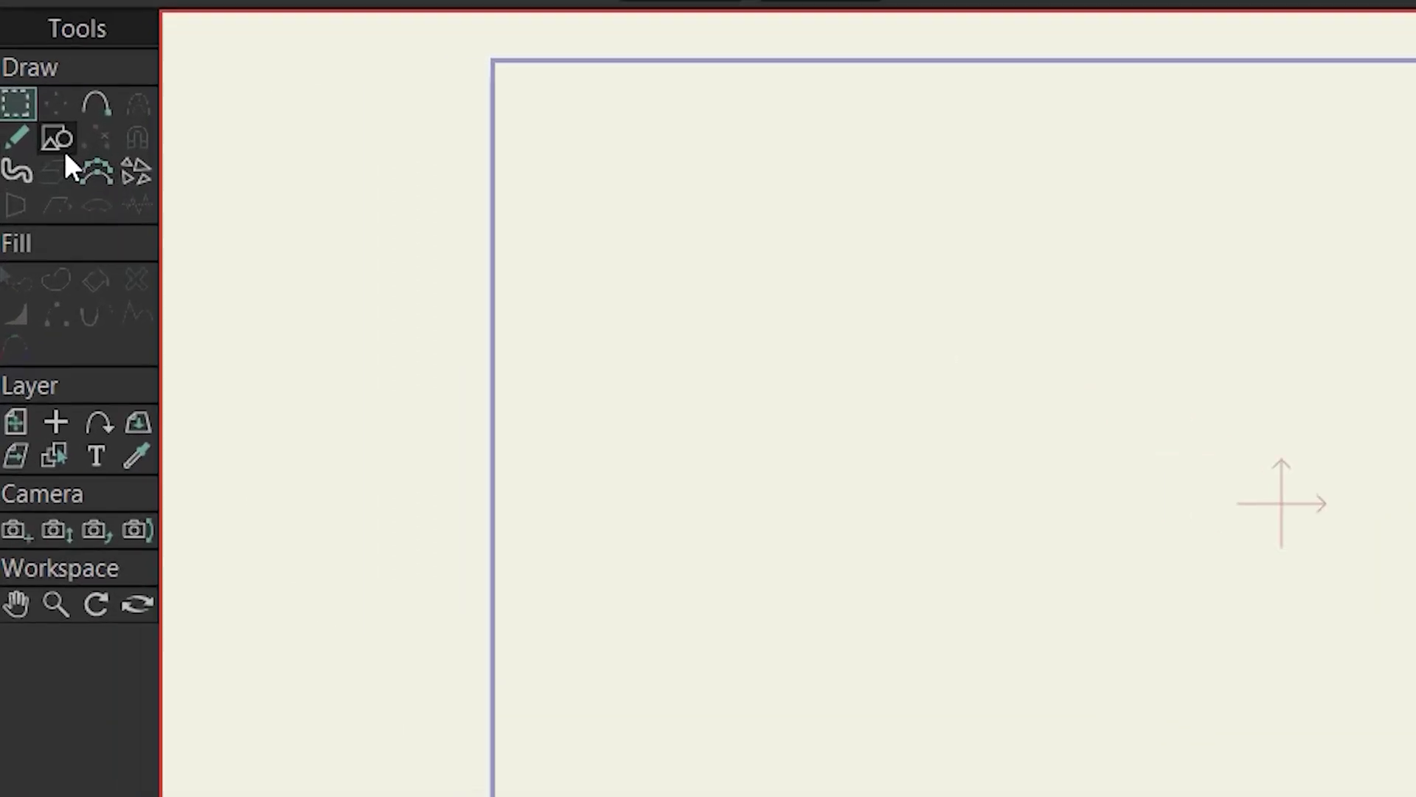
{"action": "left_click", "coordinate": [28, 159]}
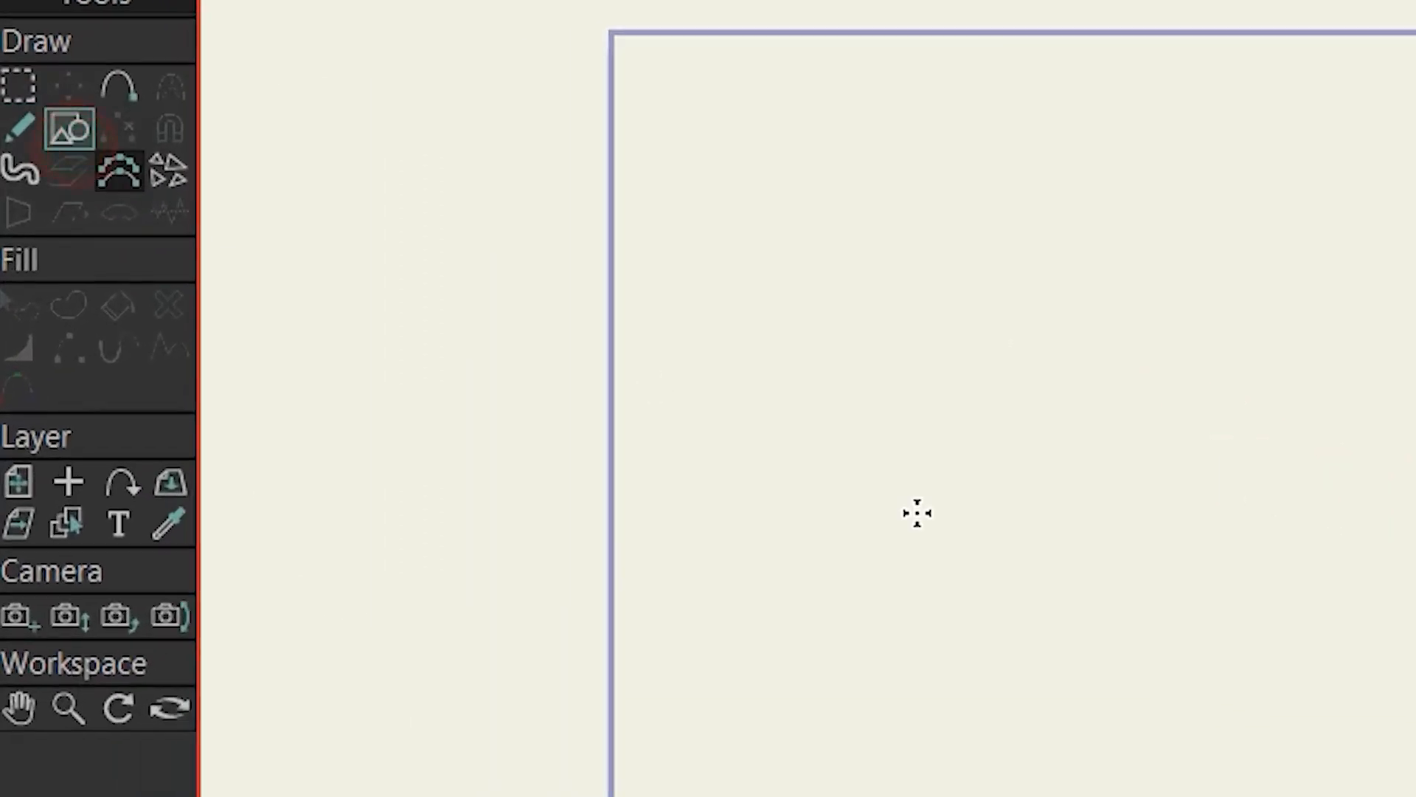
{"action": "left_click", "coordinate": [99, 114]}
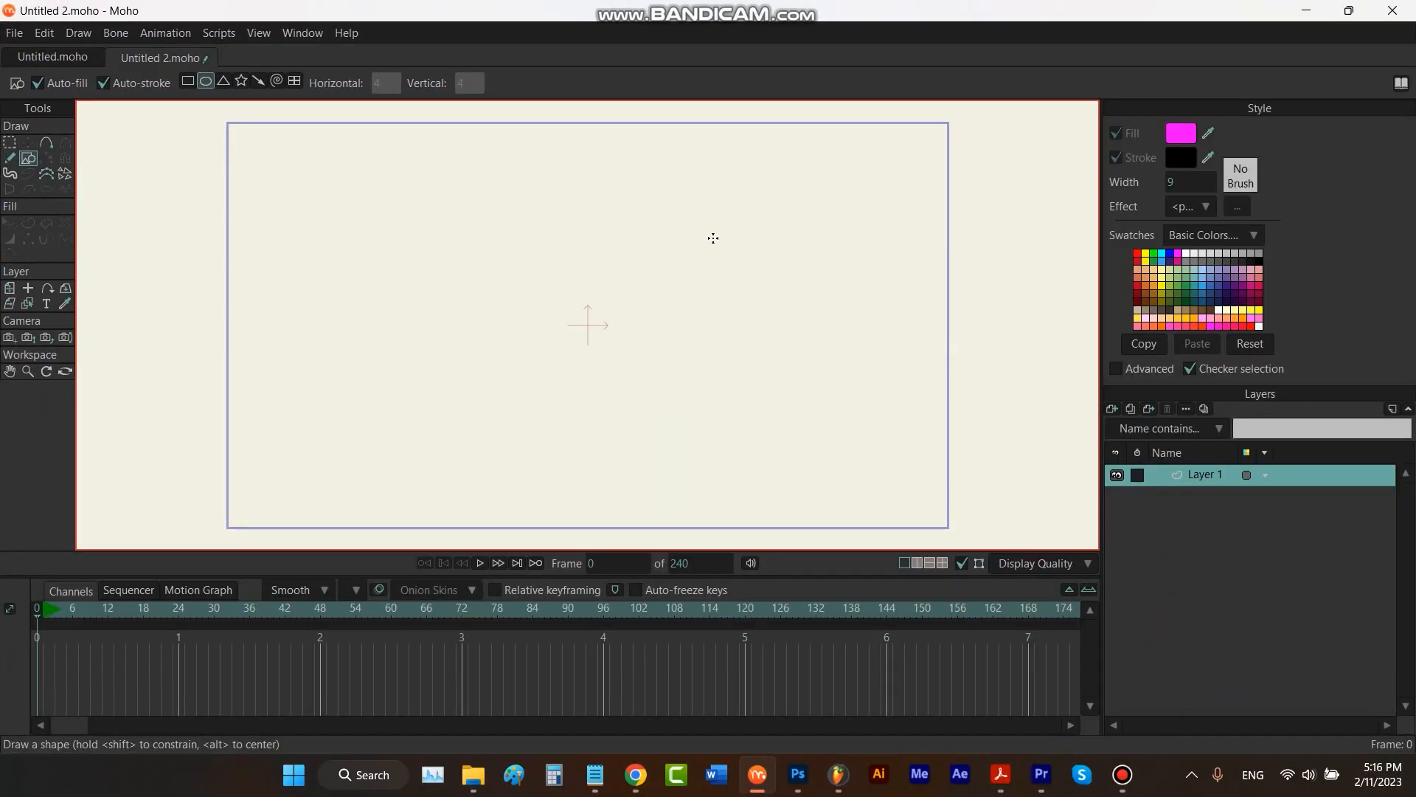
{"action": "left_click_drag", "start_coordinate": [591, 405], "coordinate": [434, 489]}
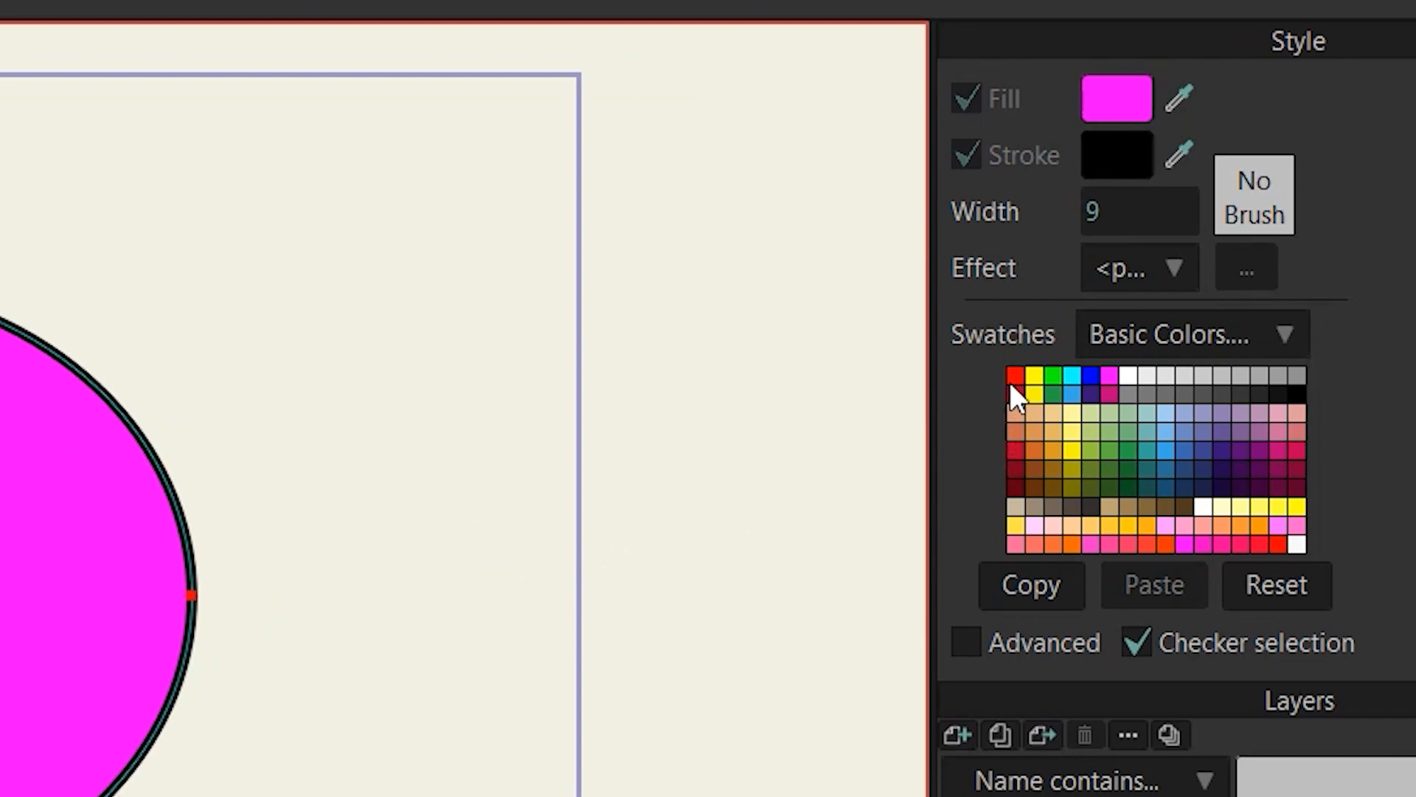
- Draw a red ellipse with a thinner outline overlapping the magenta one's right side
{"action": "left_click", "coordinate": [1015, 381]}
{"action": "left_click_drag", "start_coordinate": [1099, 216], "coordinate": [1065, 241]}
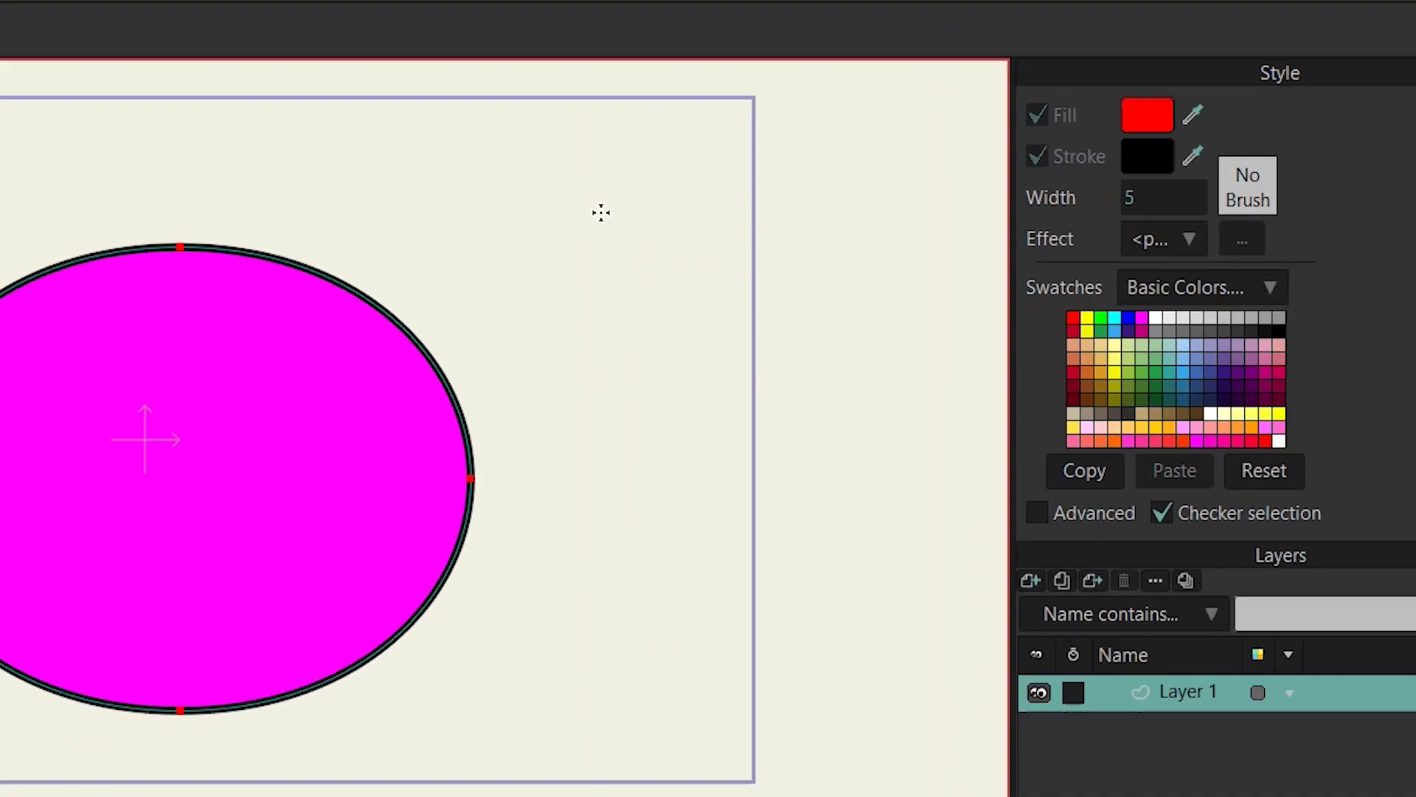
{"action": "left_click_drag", "start_coordinate": [860, 191], "coordinate": [611, 426]}
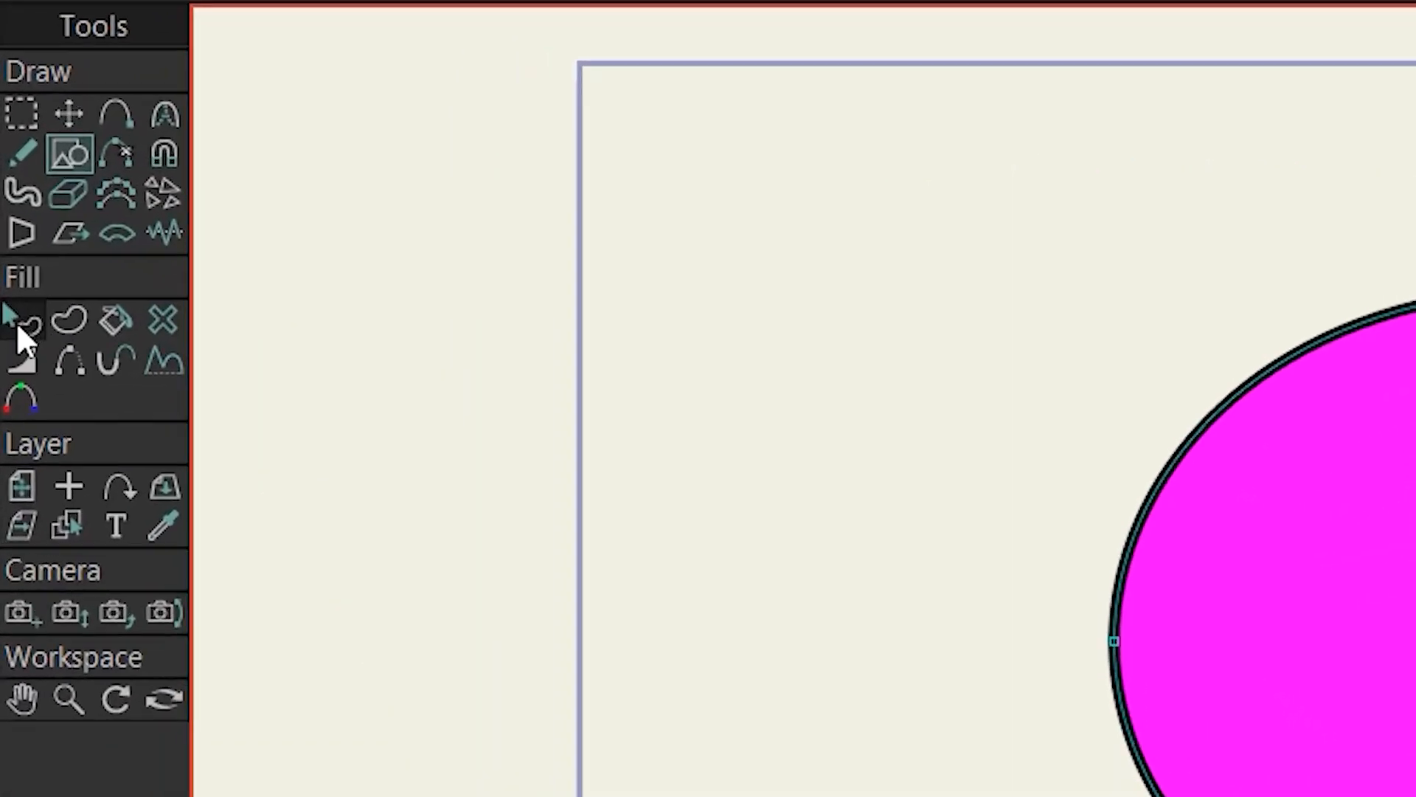
- Select the magenta ellipse with Select Shape and turn off Checker selection
{"action": "left_click", "coordinate": [25, 325]}
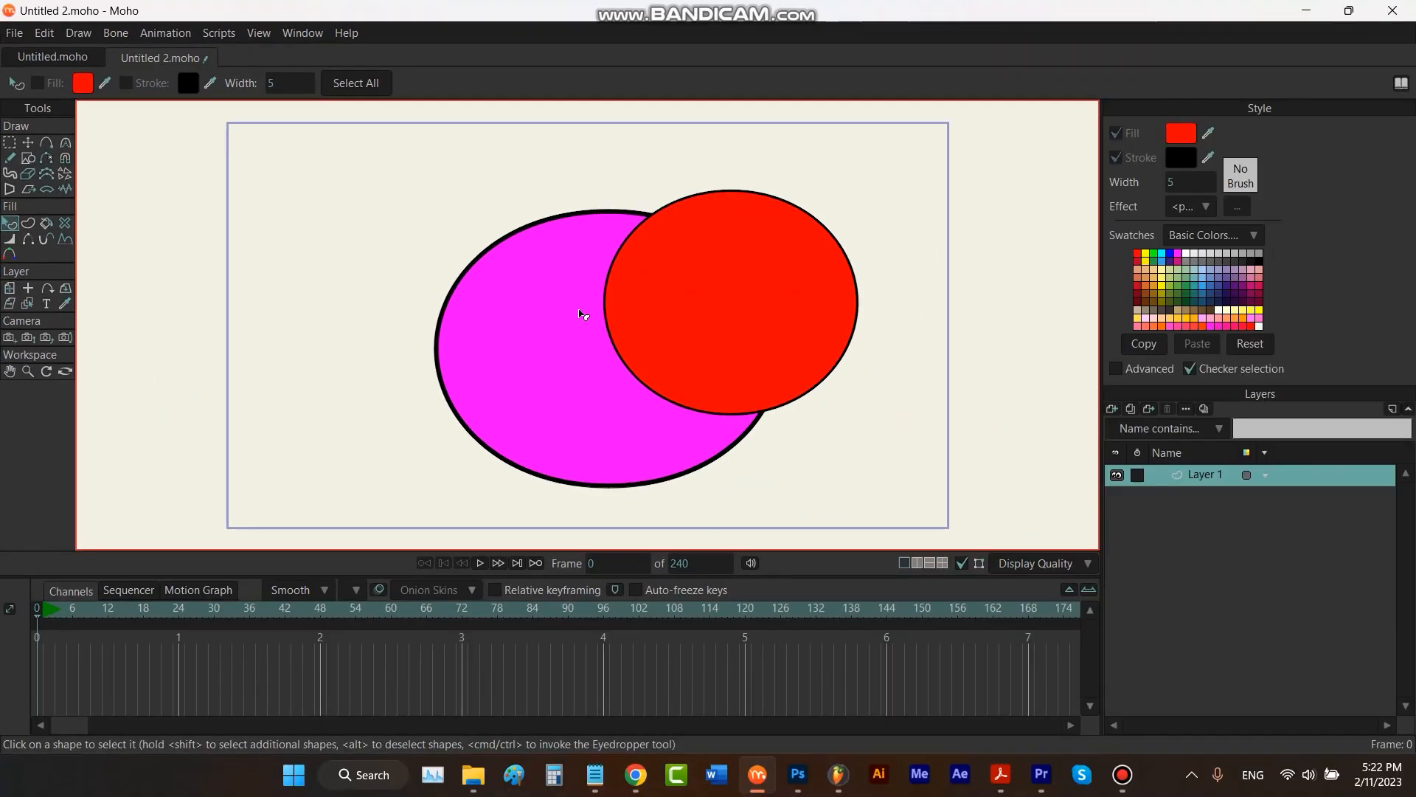
{"action": "left_click", "coordinate": [550, 330]}
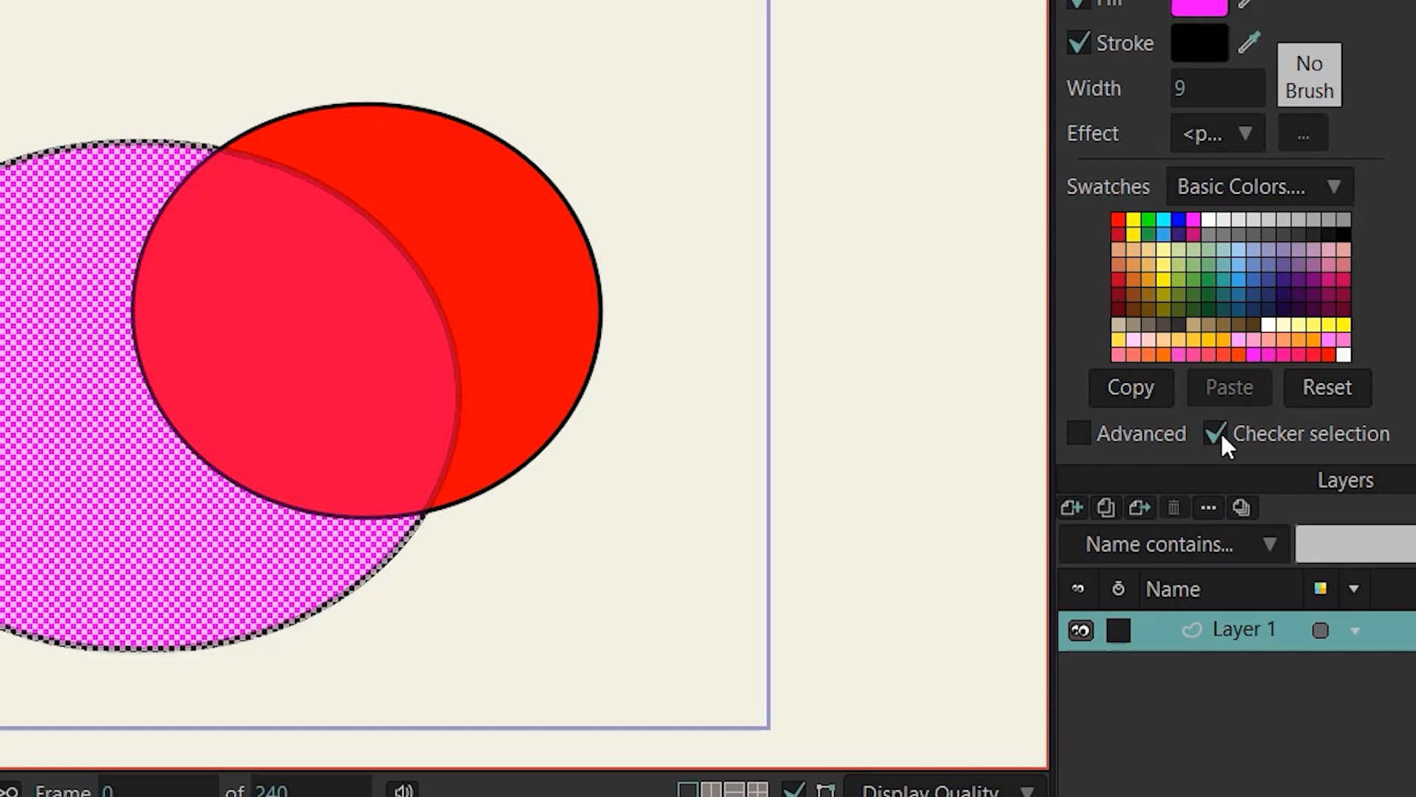
{"action": "left_click", "coordinate": [1215, 433]}
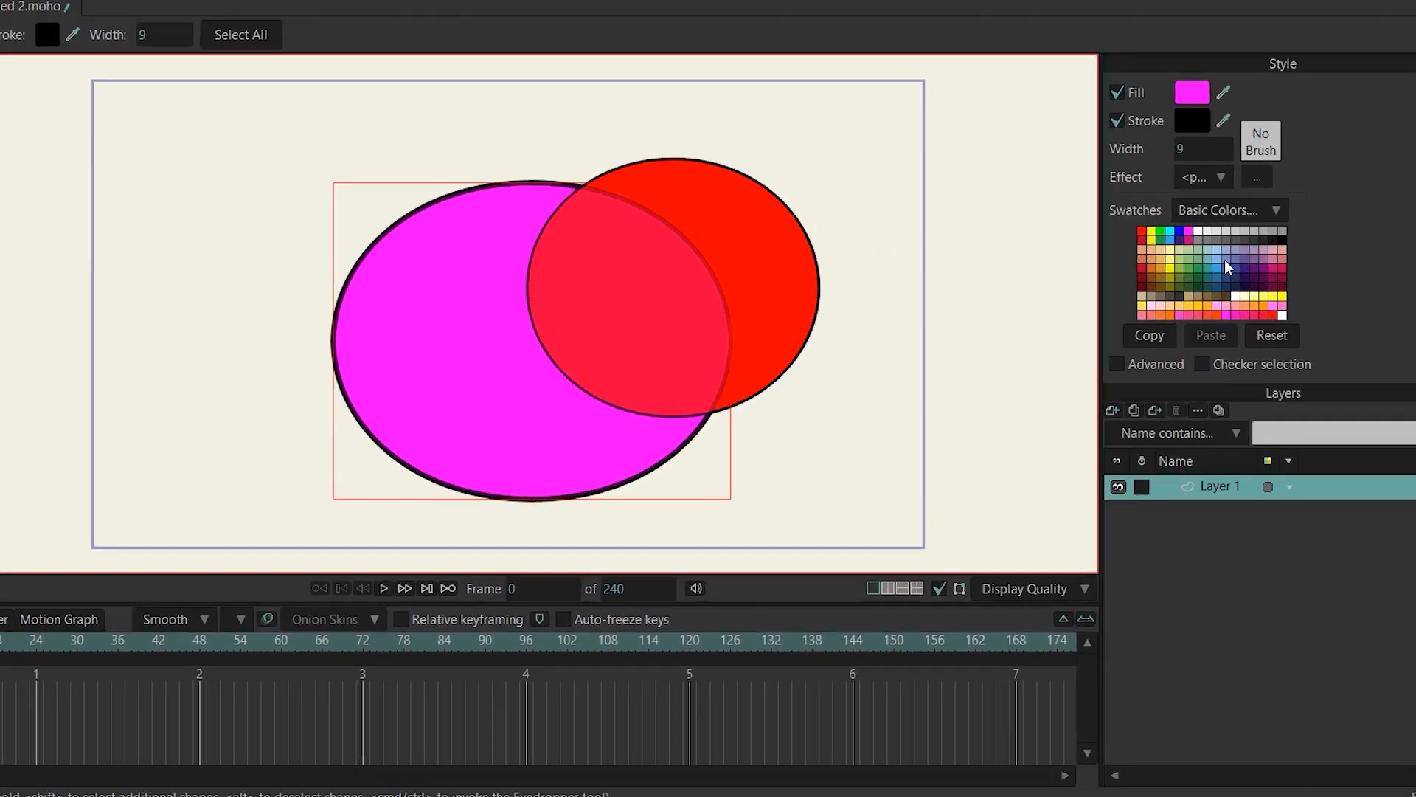
- Recolour the ellipse's fill to green via swatches, then remove its fill entirely
{"action": "left_click", "coordinate": [1211, 280]}
{"action": "left_click", "coordinate": [1259, 254]}
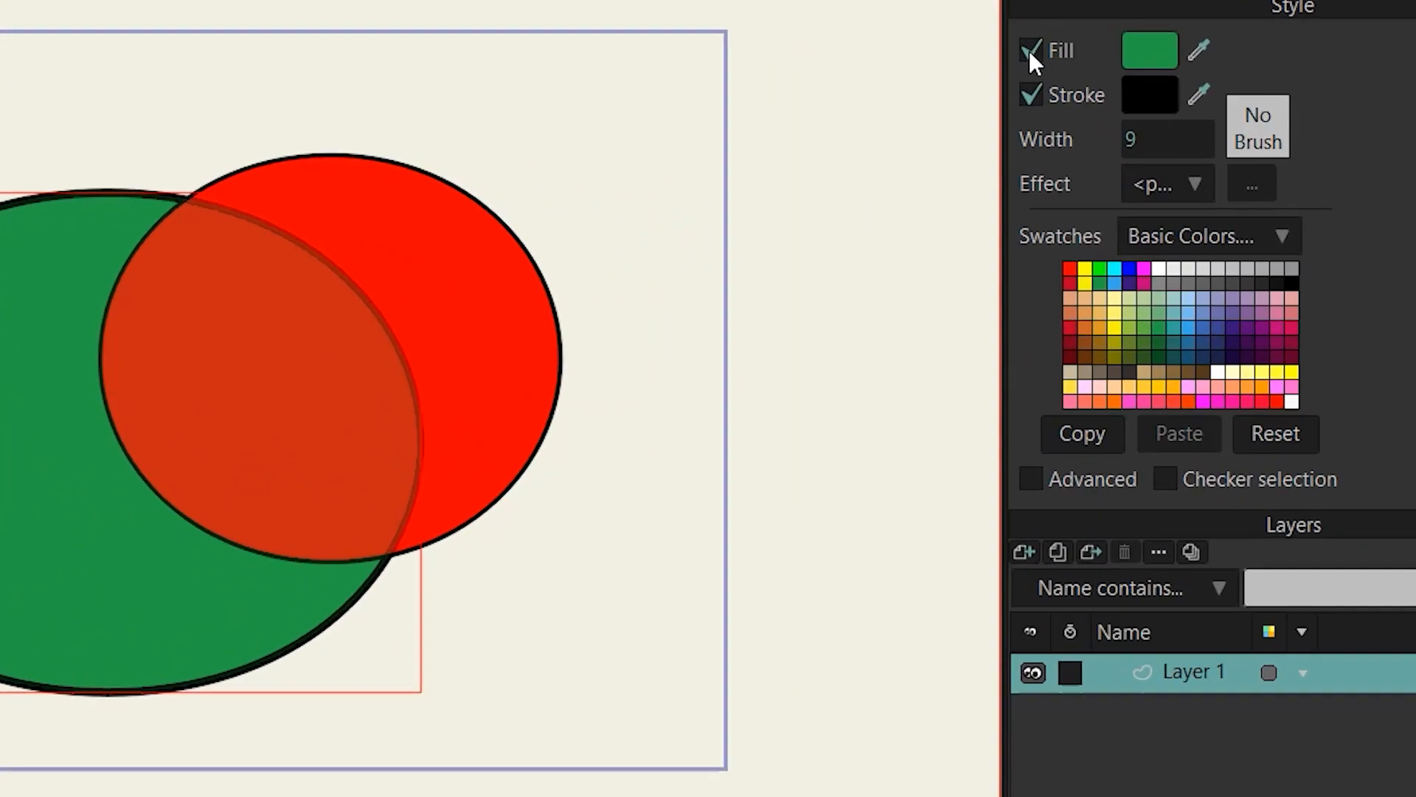
{"action": "left_click", "coordinate": [1026, 48]}
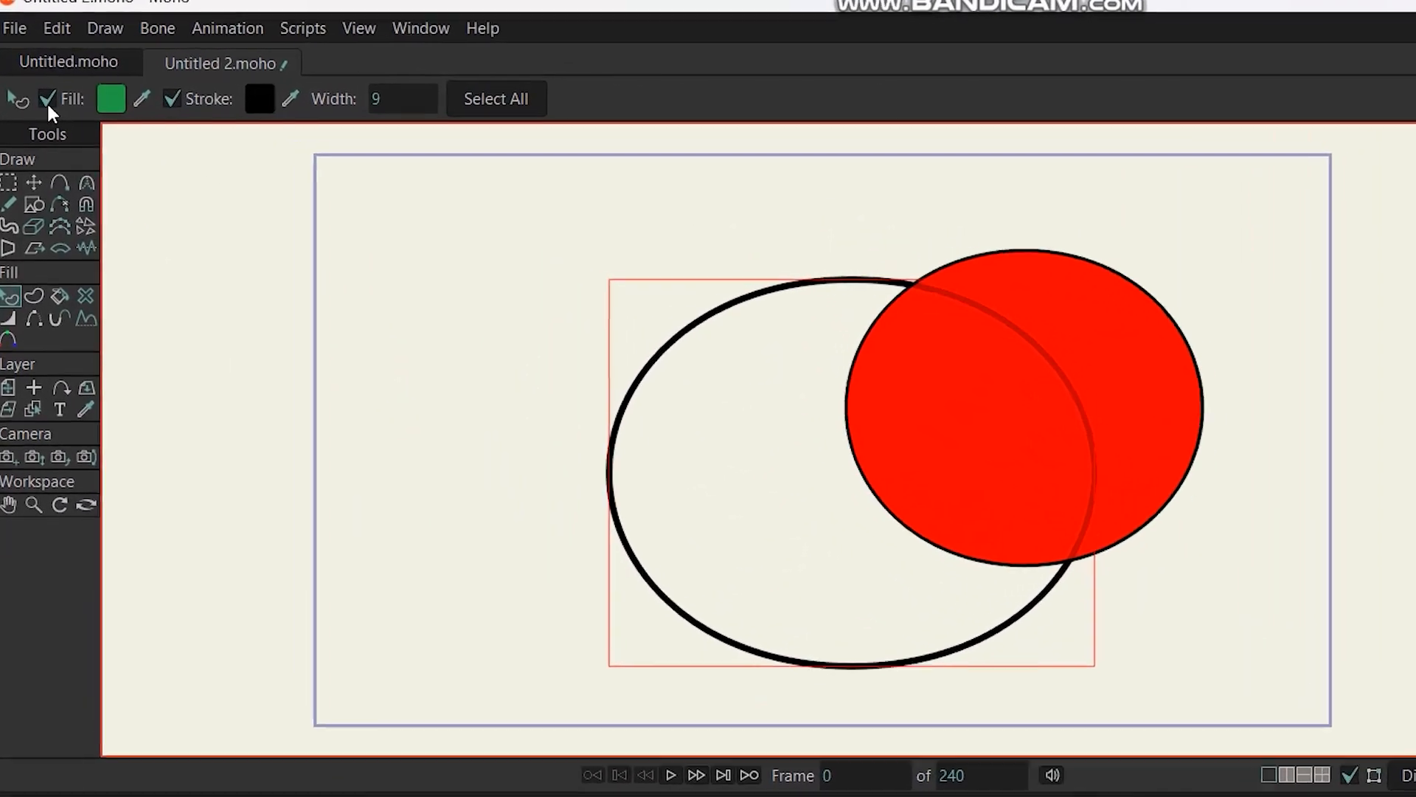
- Restore the green fill and give the ellipse a width-19 purple outline
{"action": "left_click", "coordinate": [54, 111]}
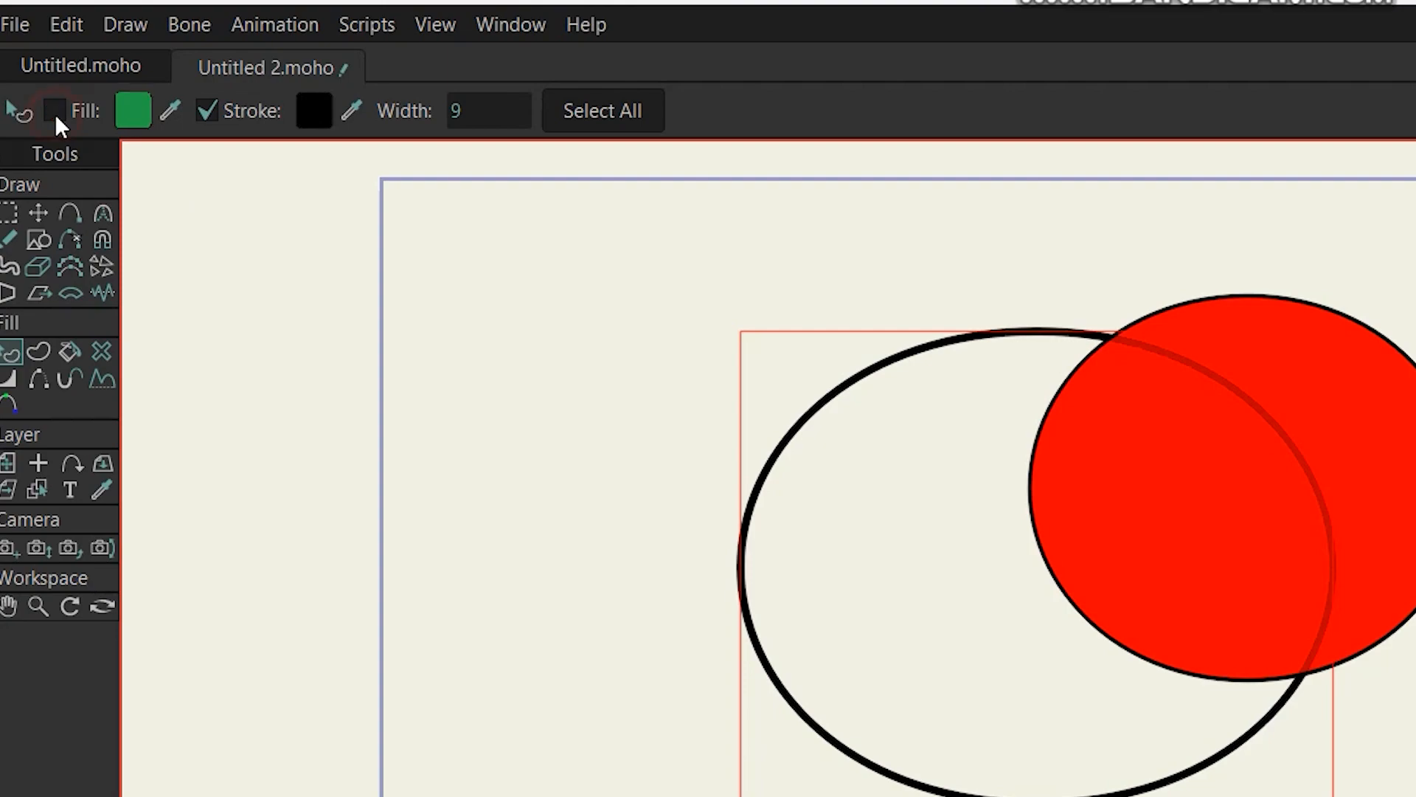
{"action": "left_click", "coordinate": [54, 111]}
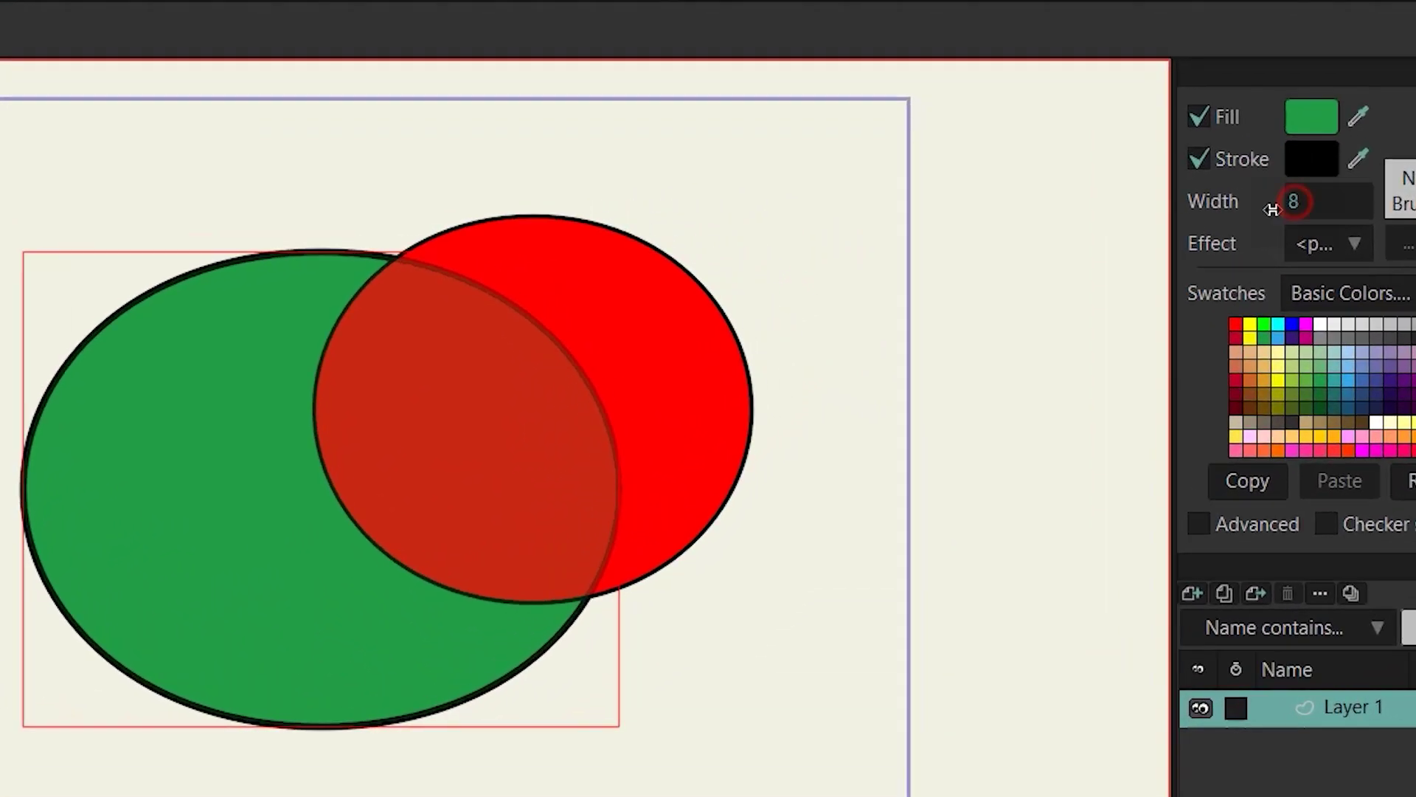
{"action": "left_click_drag", "start_coordinate": [1273, 208], "coordinate": [1317, 209]}
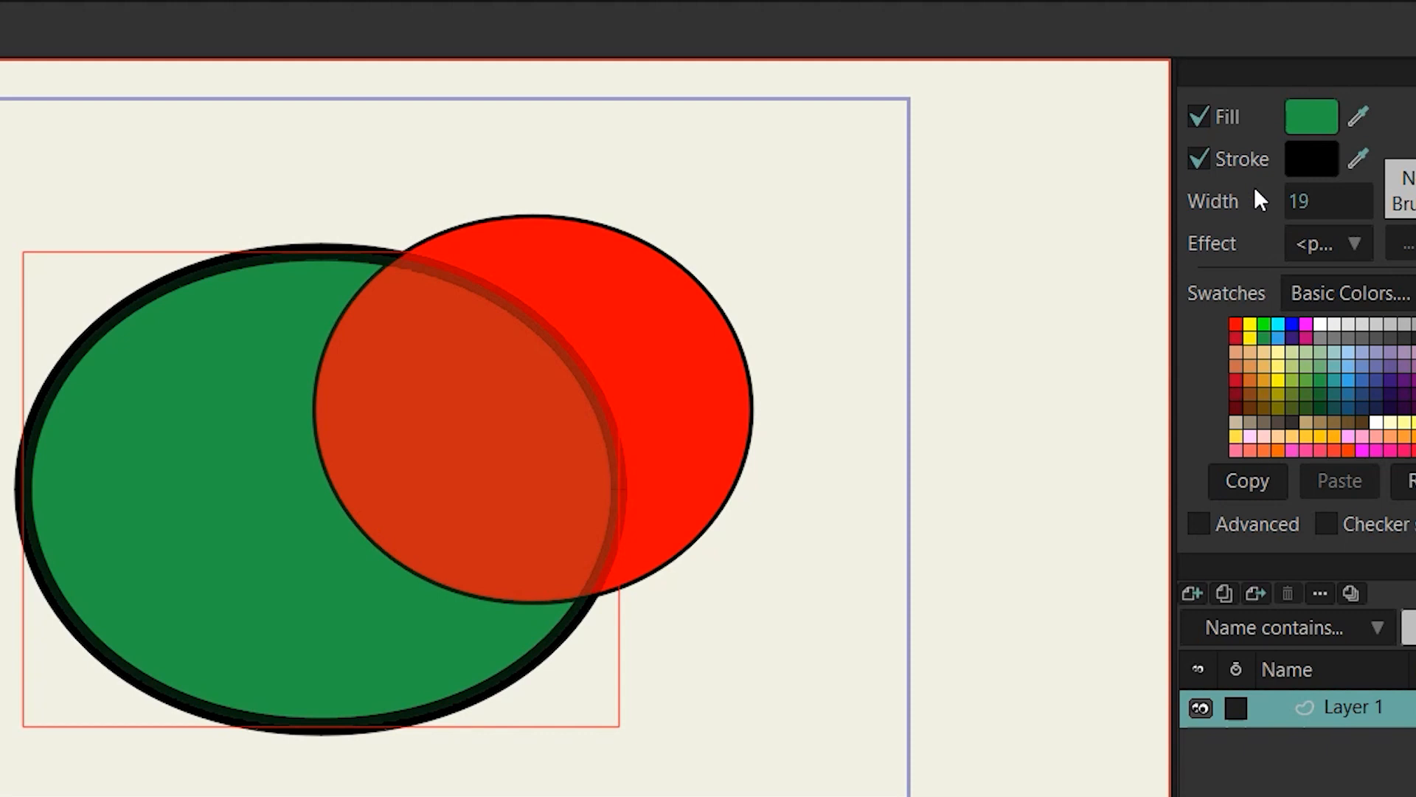
{"action": "mouse_move", "coordinate": [1361, 160]}
{"action": "left_mouse_down"}
{"action": "mouse_move", "coordinate": [1408, 388]}
{"action": "mouse_move", "coordinate": [1400, 375]}
{"action": "left_mouse_up"}
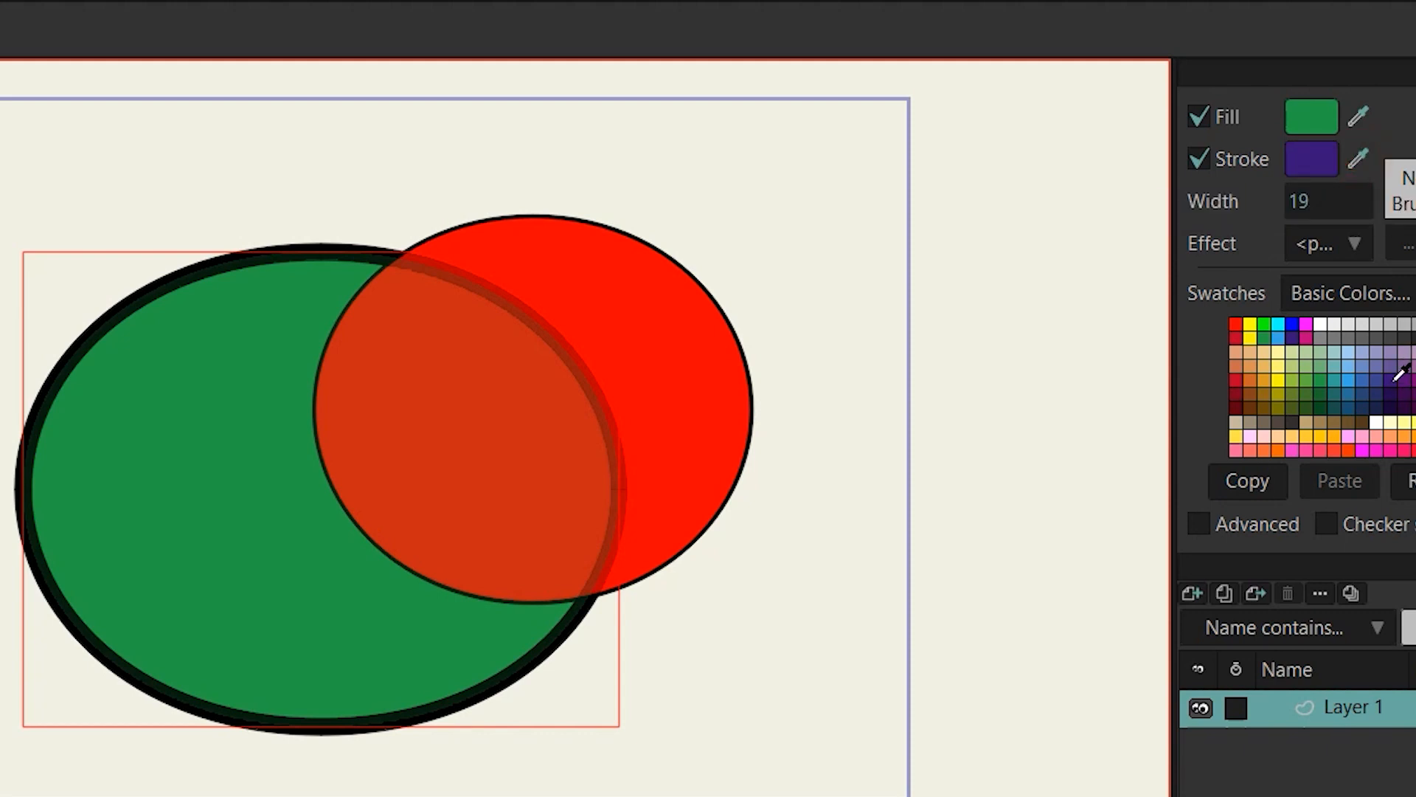
{"action": "left_click", "coordinate": [1399, 375]}
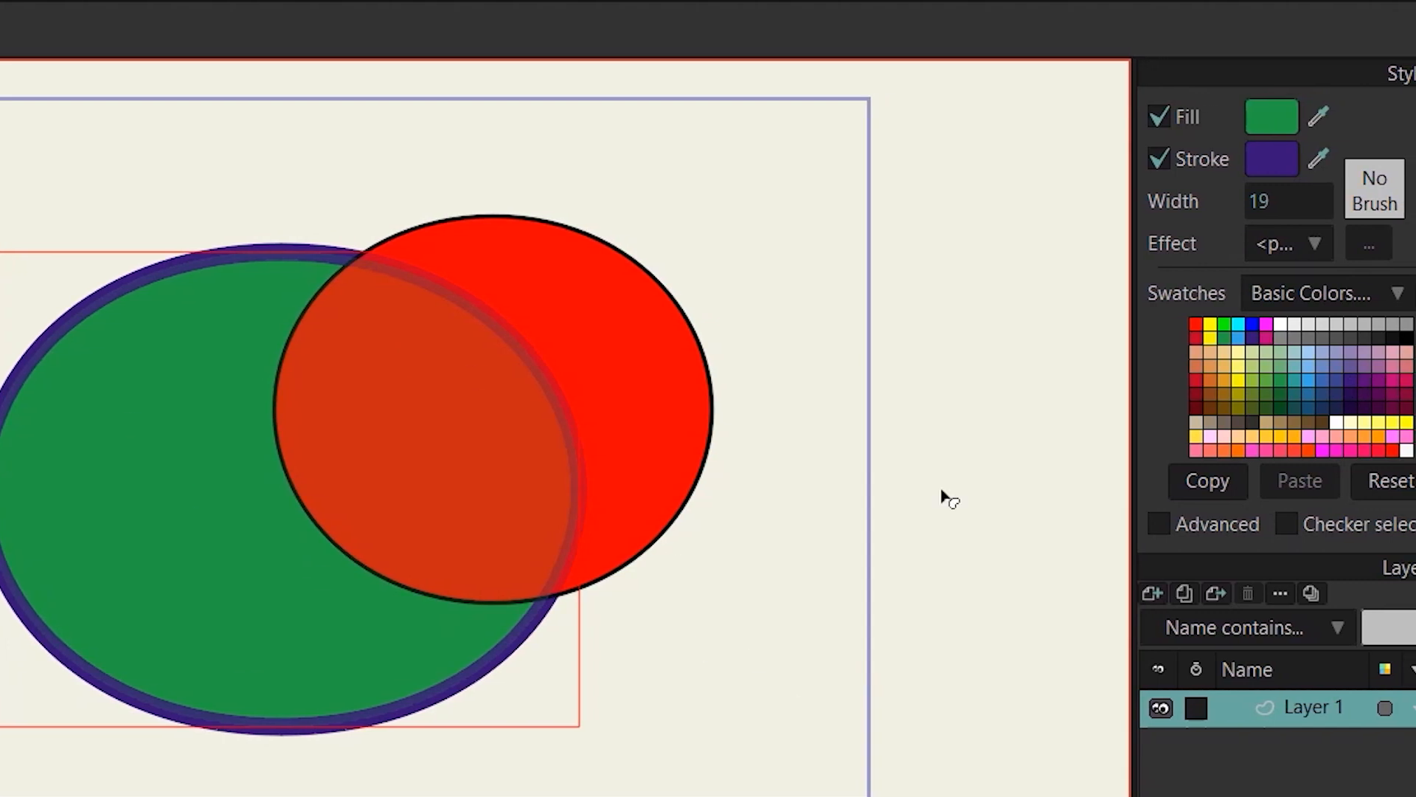
- Eyedropper the red ellipse's colour, then a pinkish swatch, as the large ellipse's fill
{"action": "left_click", "coordinate": [1320, 115]}
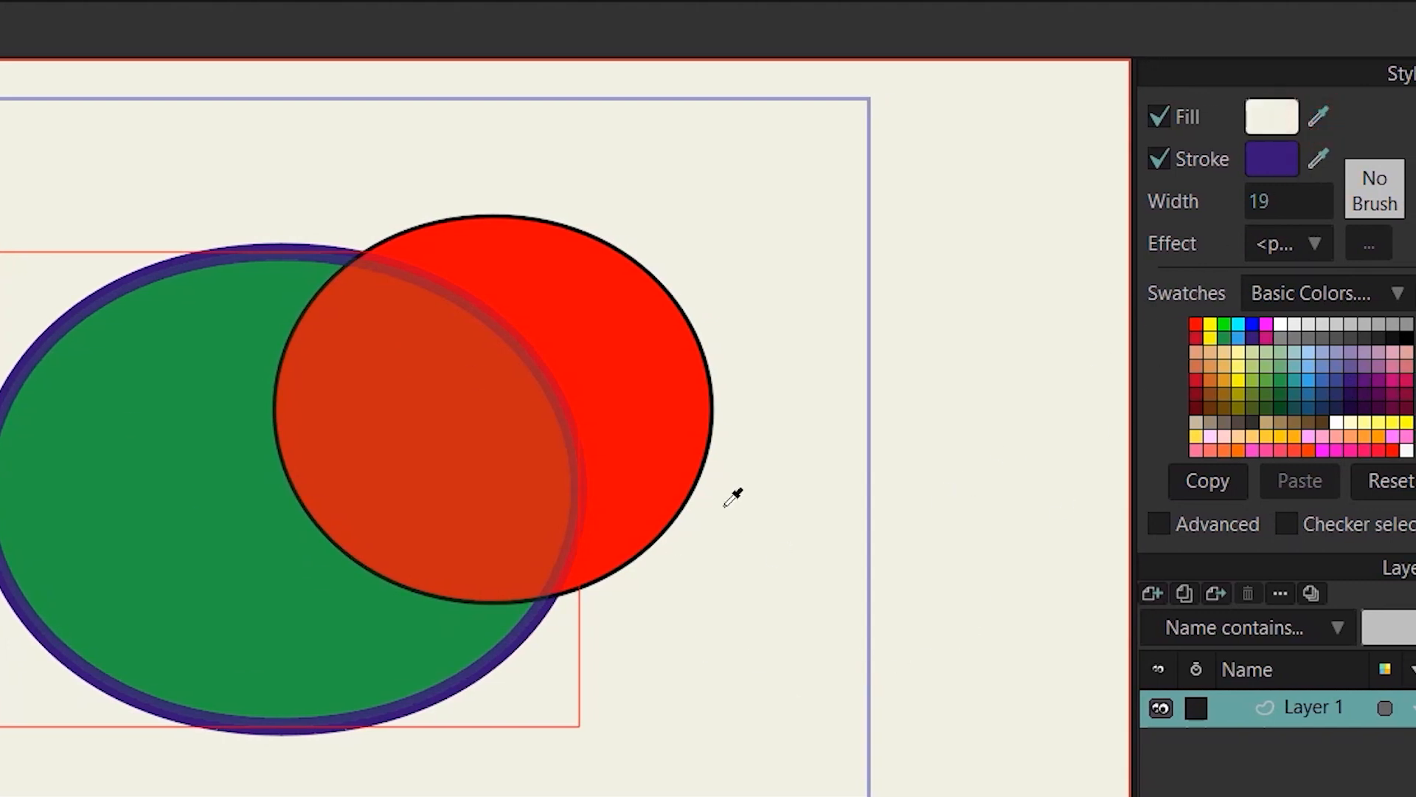
{"action": "left_click", "coordinate": [683, 416]}
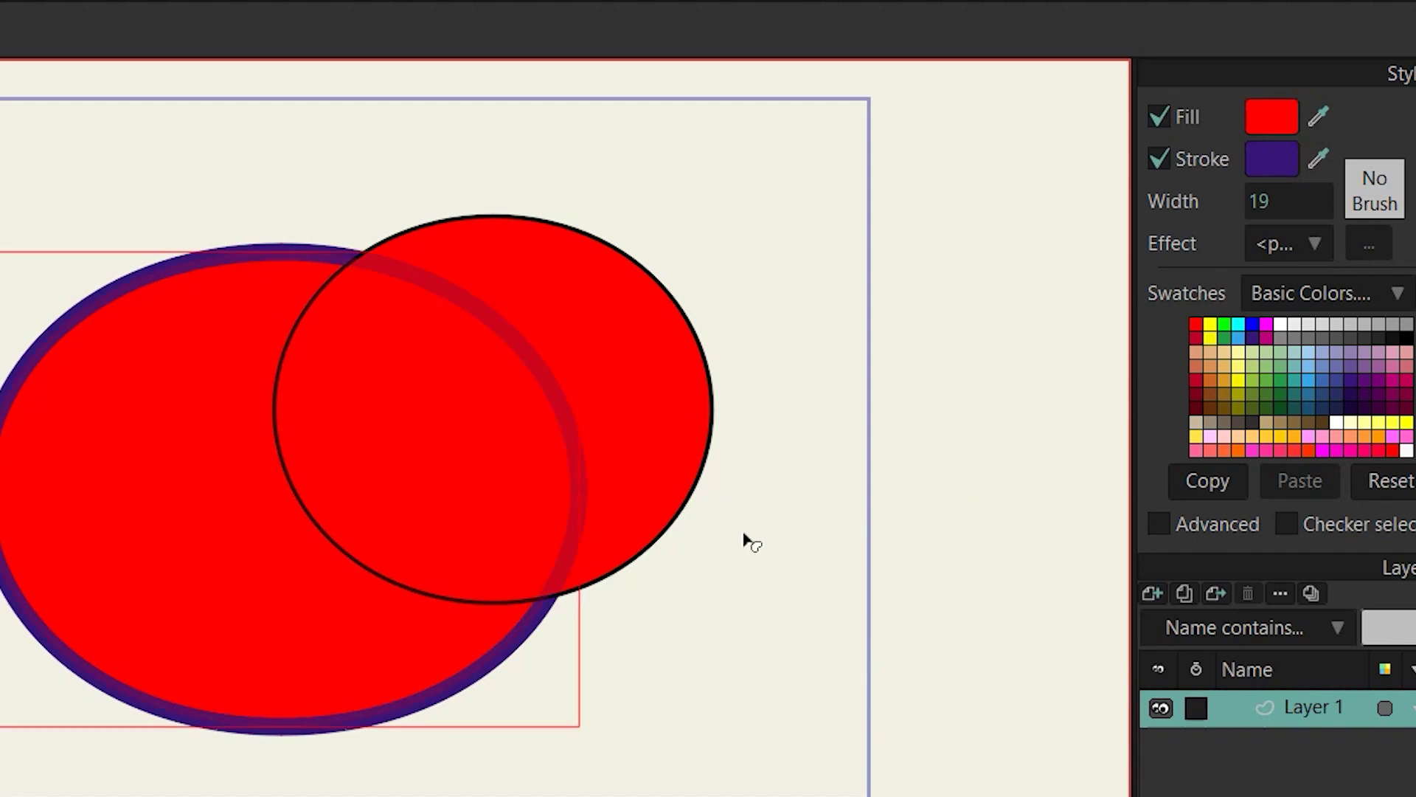
{"action": "left_click", "coordinate": [1320, 116]}
{"action": "left_click", "coordinate": [1402, 376]}
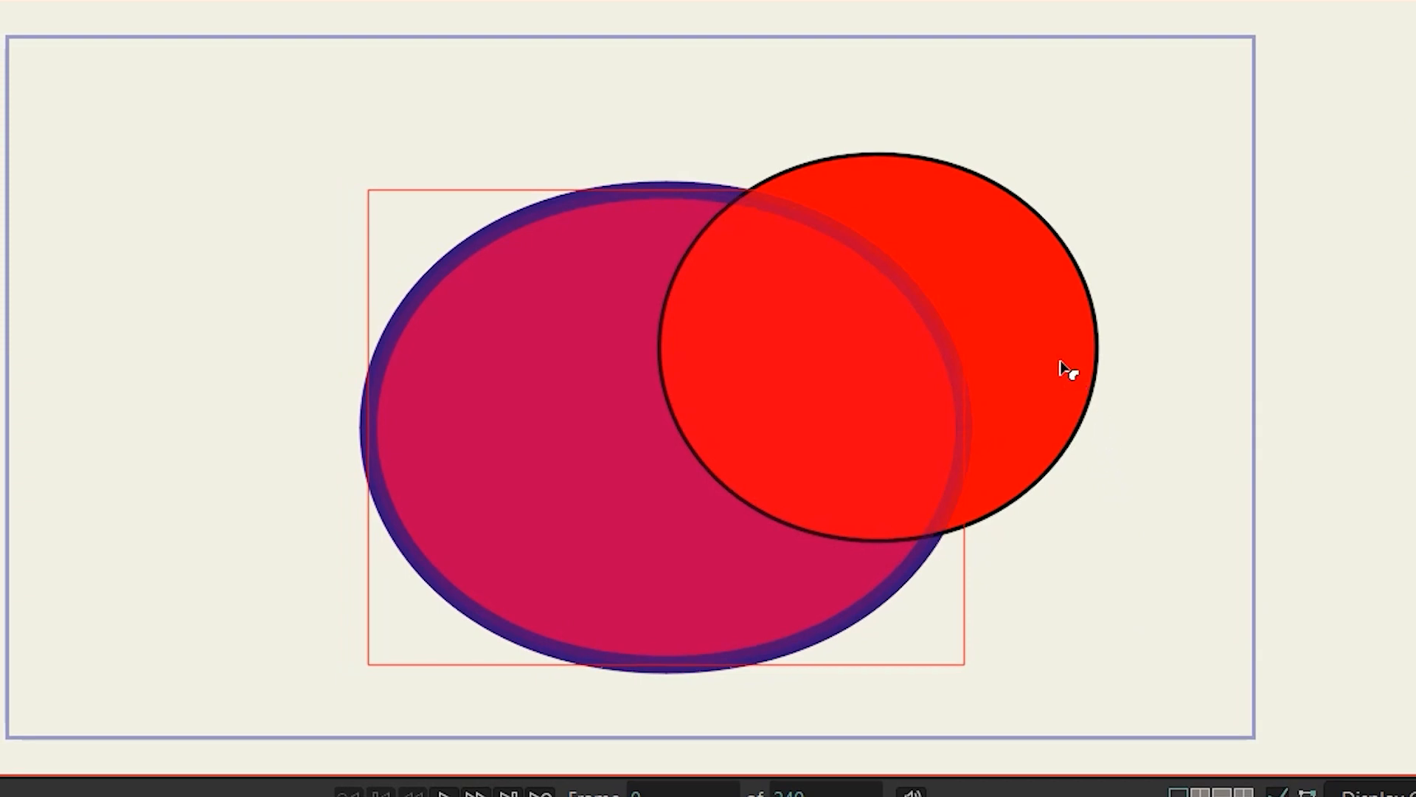
- Copy the small ellipse's style onto the large one, then drag-sample swatches until its fill is black
{"action": "left_click", "coordinate": [1040, 372]}
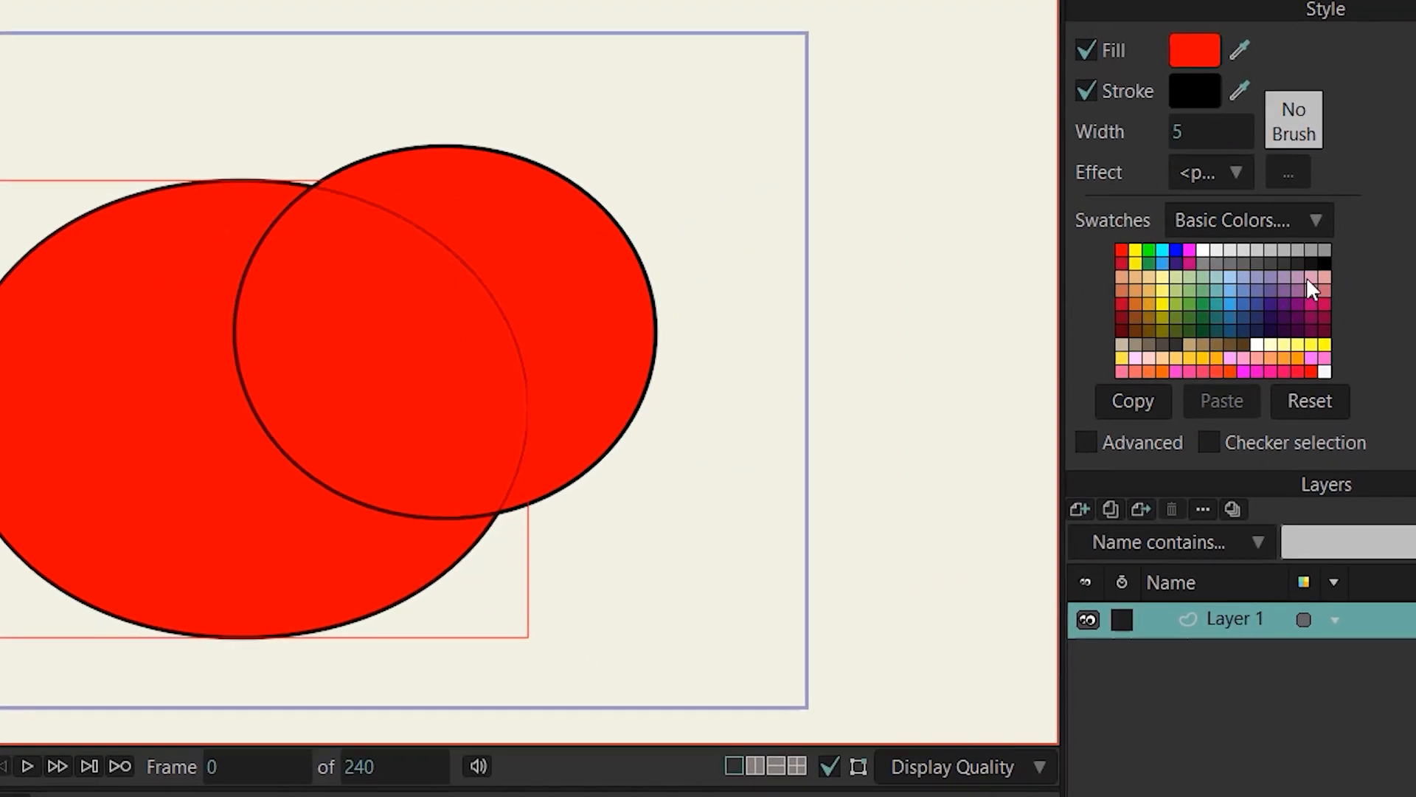
{"action": "left_click", "coordinate": [1127, 21]}
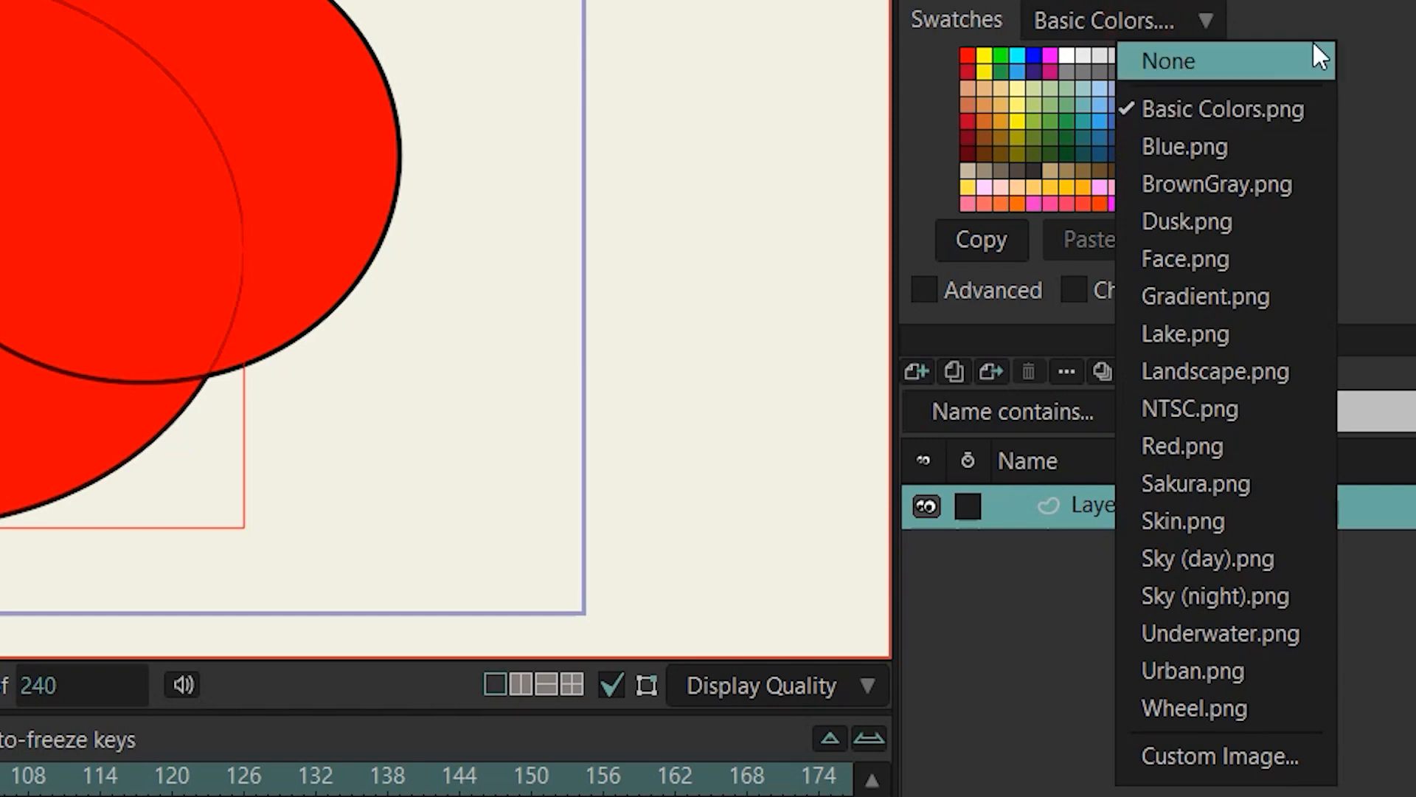
{"action": "key", "text": "Escape"}
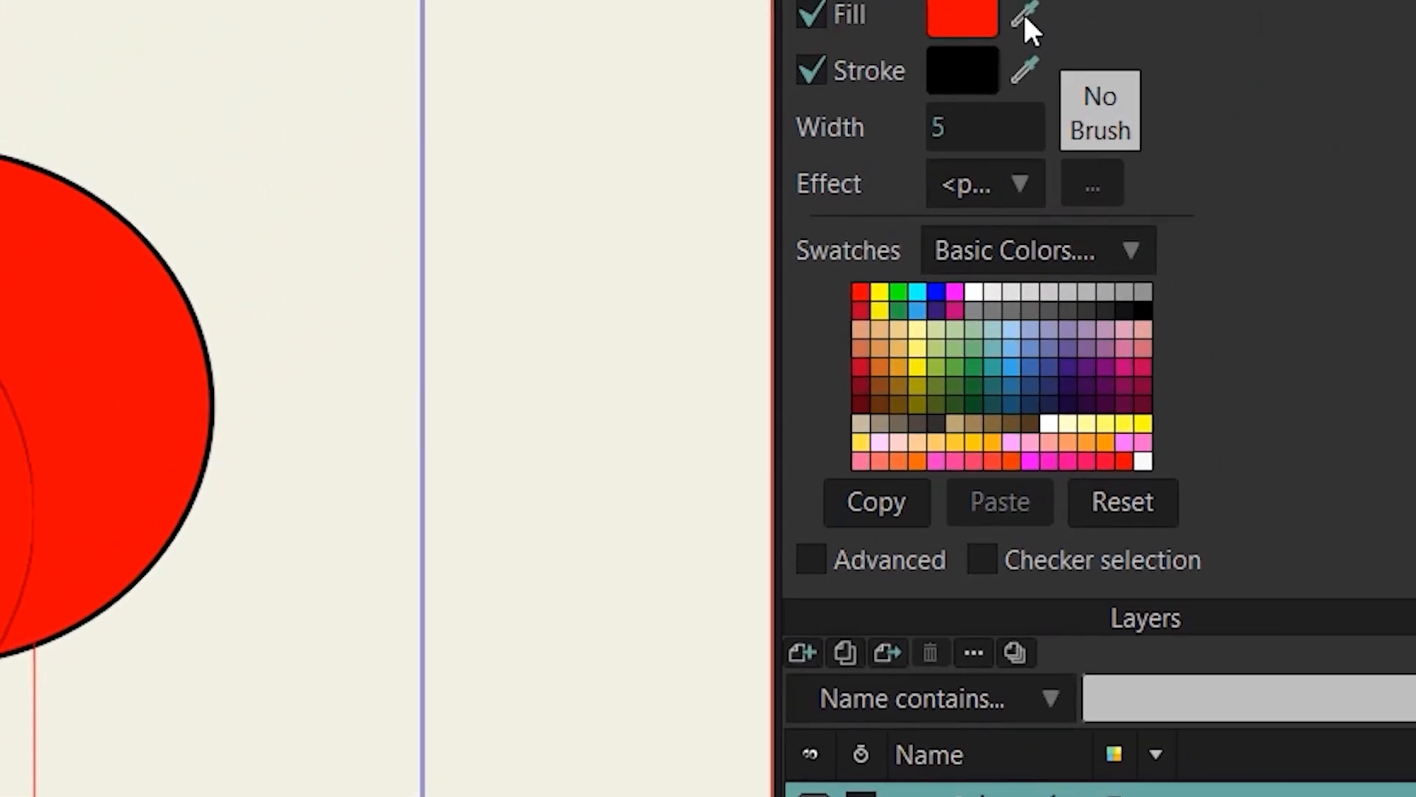
{"action": "left_click_drag", "start_coordinate": [1049, 9], "coordinate": [1016, 372]}
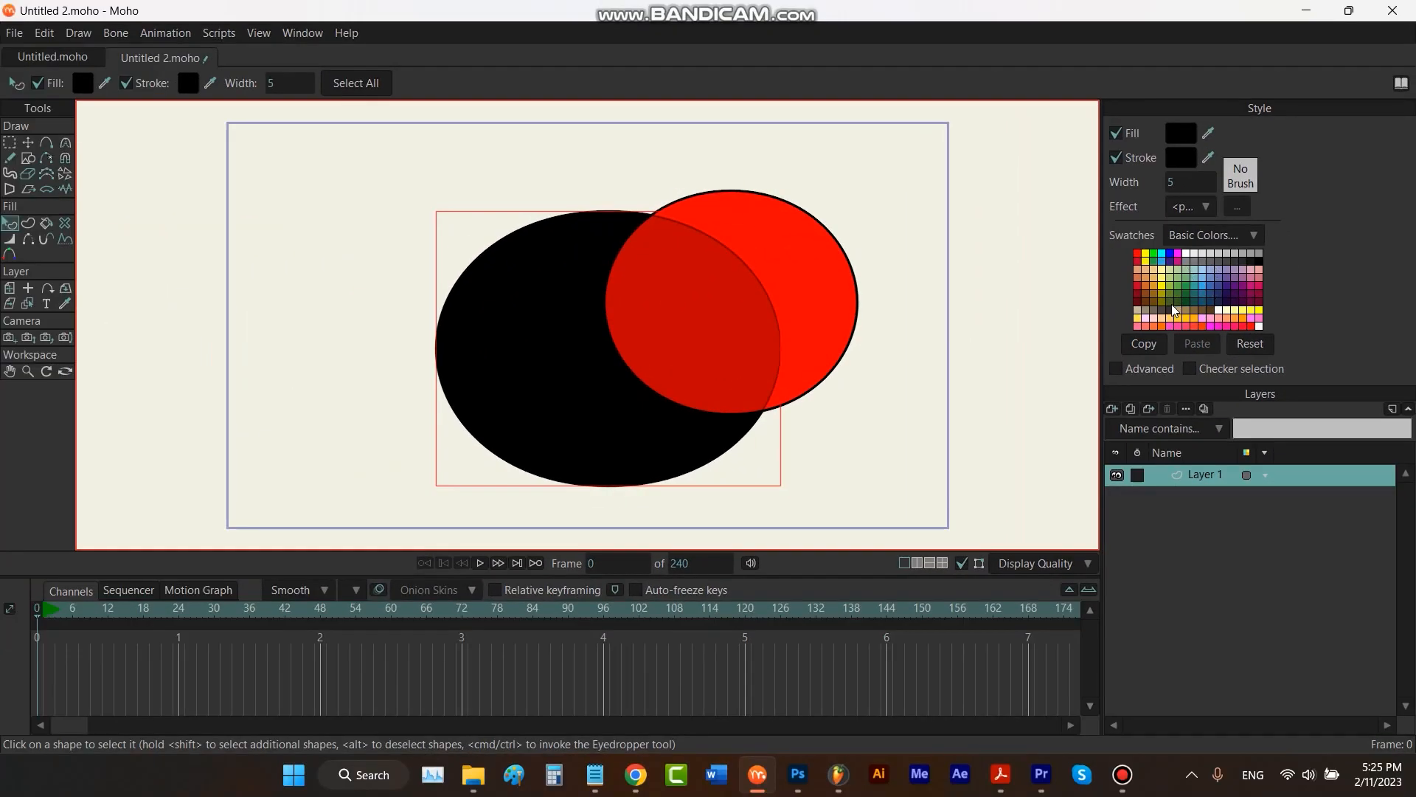
- Make the large ellipse's fill blue and set its stroke width to 0.25
{"action": "left_click", "coordinate": [1171, 255]}
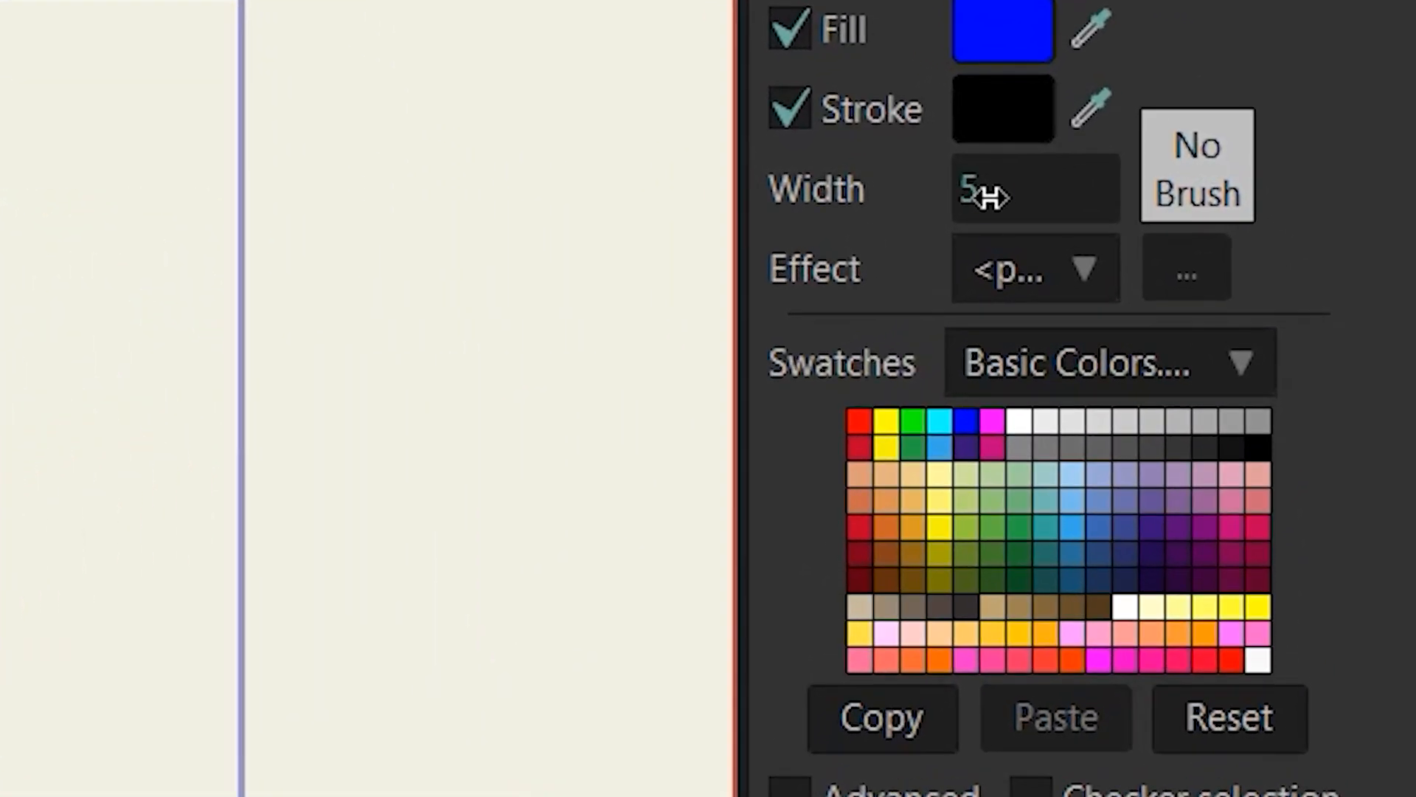
{"action": "double_click", "coordinate": [984, 197]}
{"action": "type", "text": "0"}
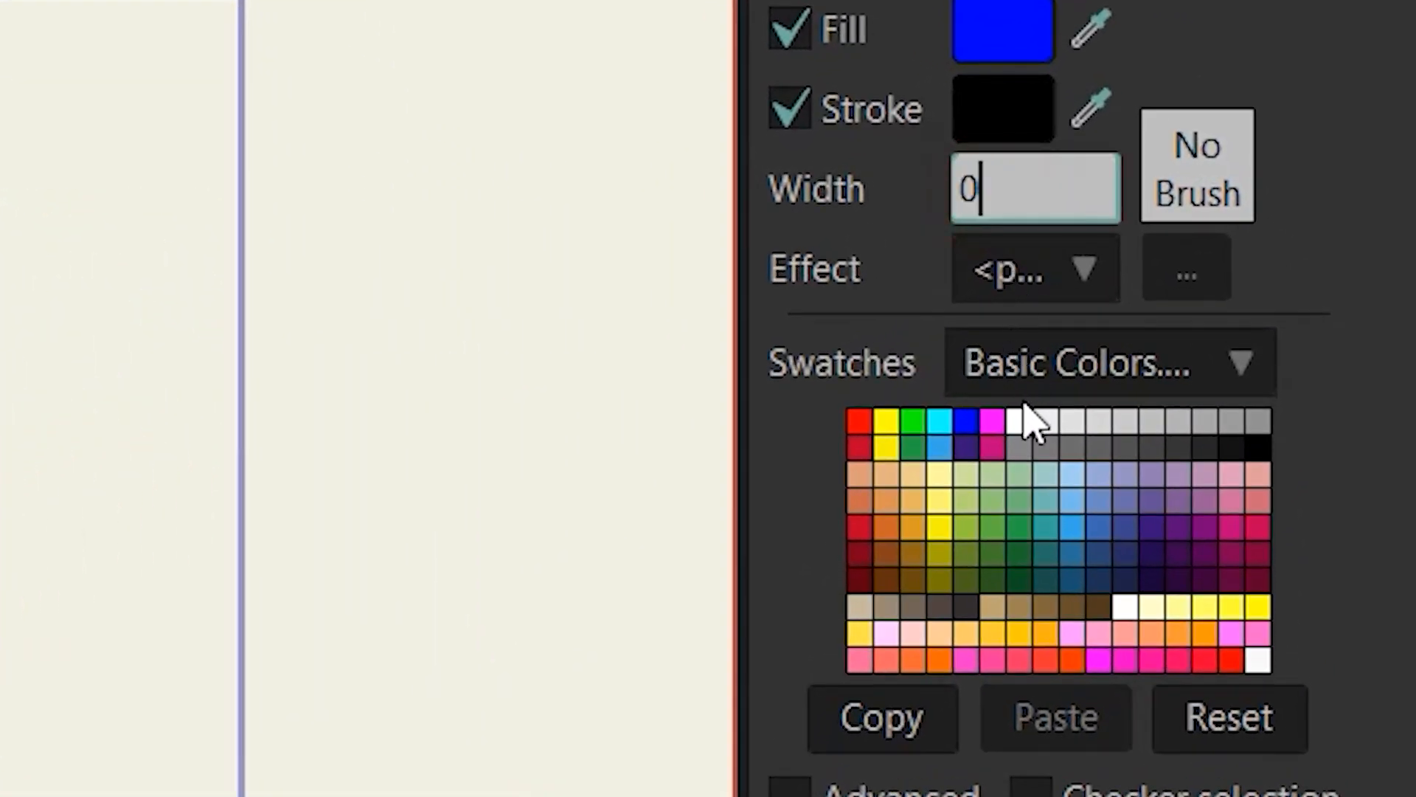
{"action": "type", "text": ".25"}
{"action": "key", "text": "Return"}
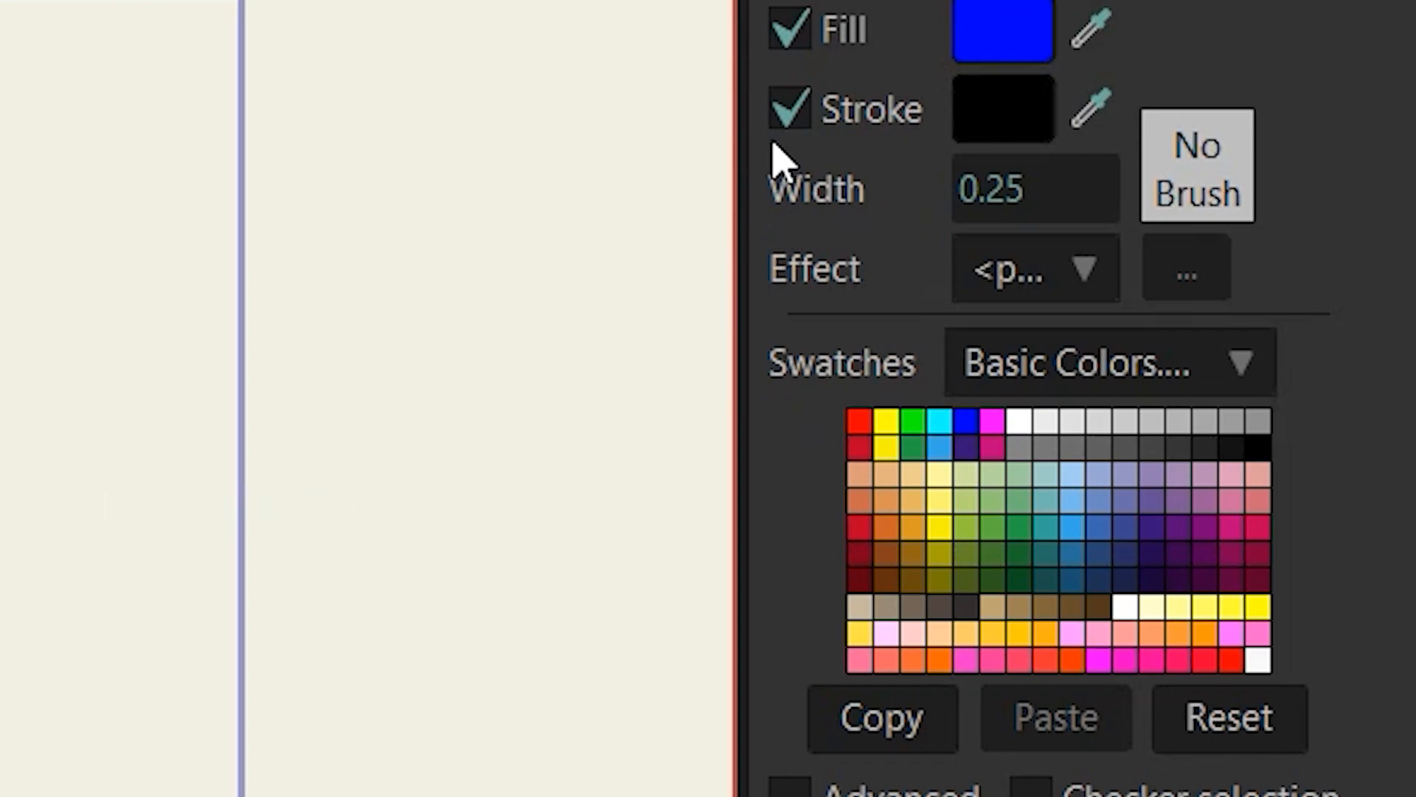
- Toggle the stroke off and on, then Reset the style so the ellipse turns white
{"action": "left_click", "coordinate": [789, 108]}
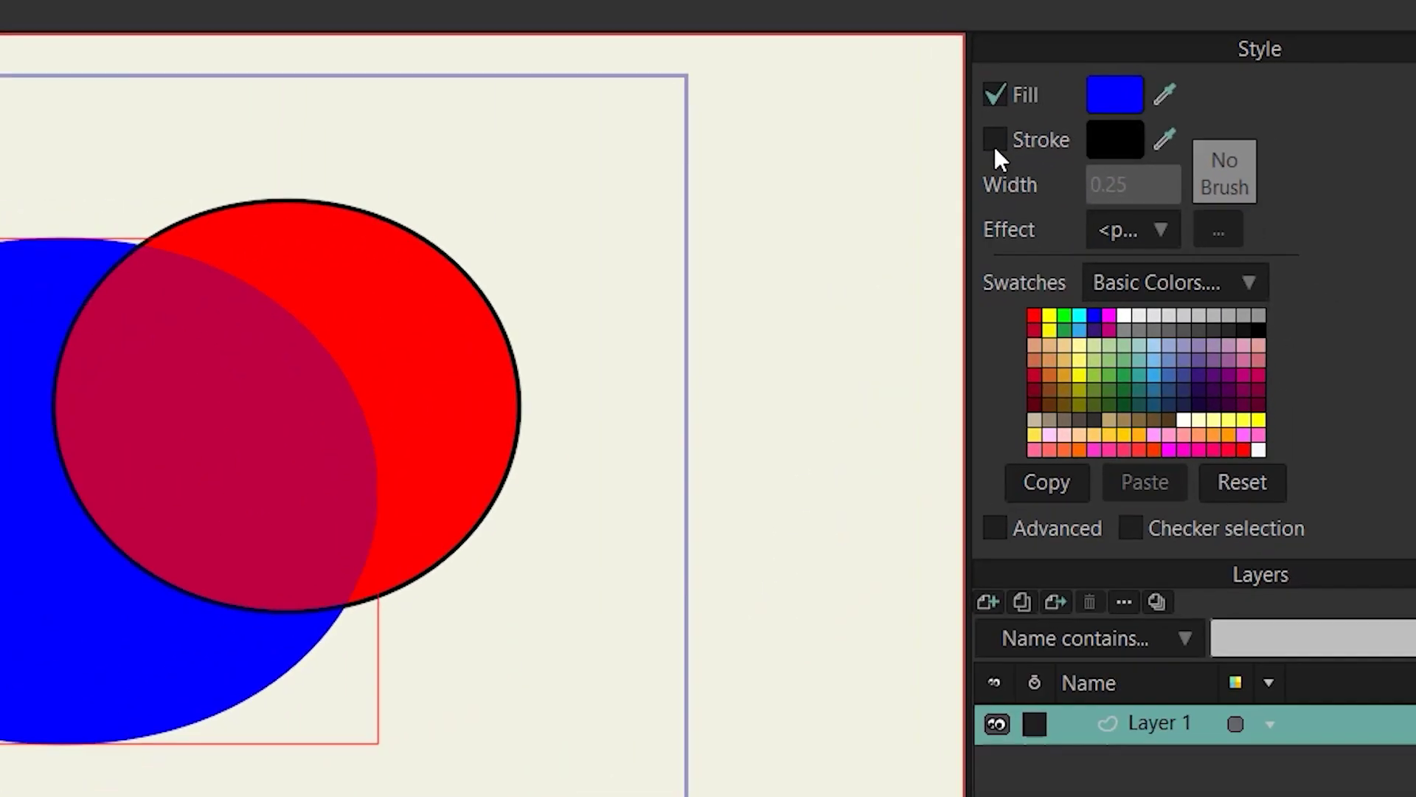
{"action": "left_click", "coordinate": [788, 108]}
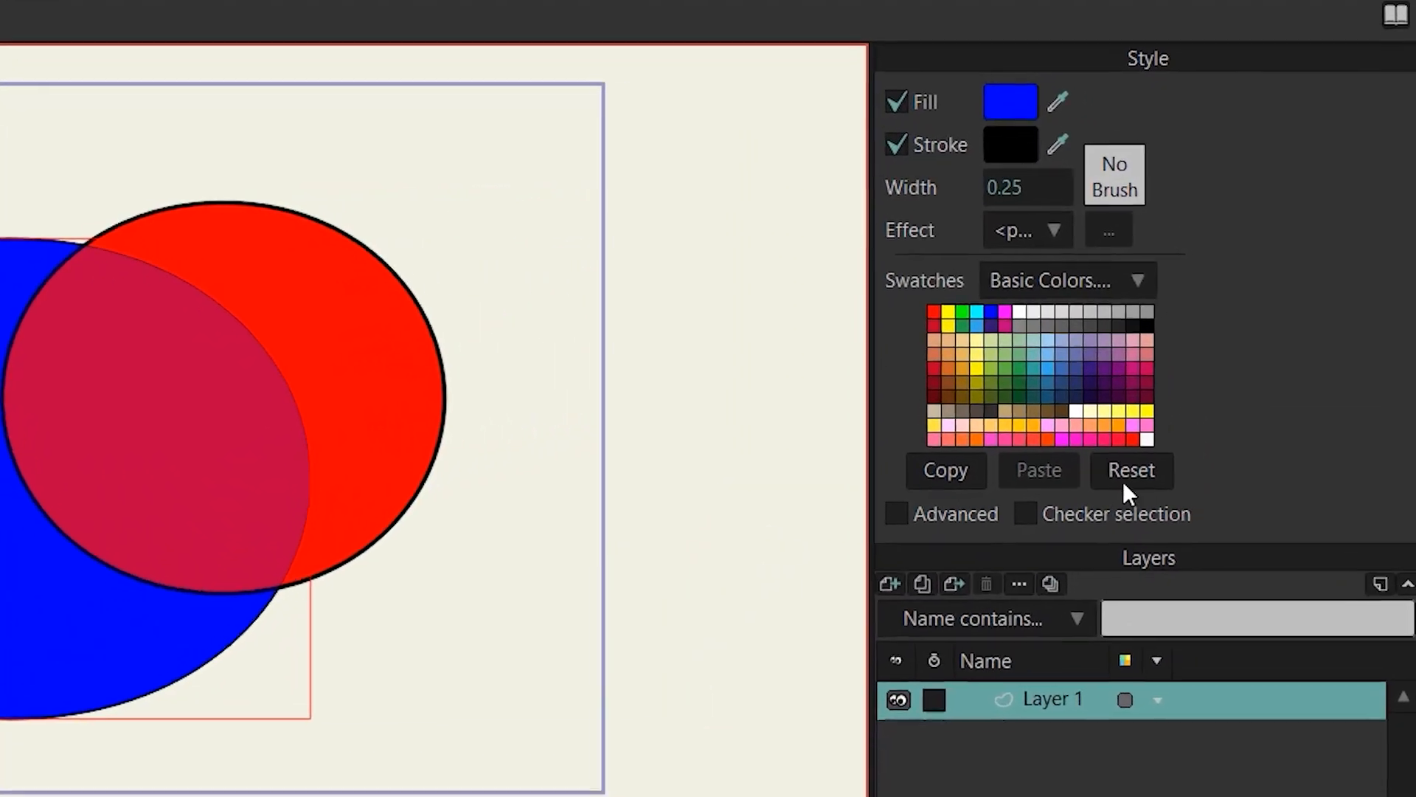
{"action": "left_click", "coordinate": [1131, 469]}
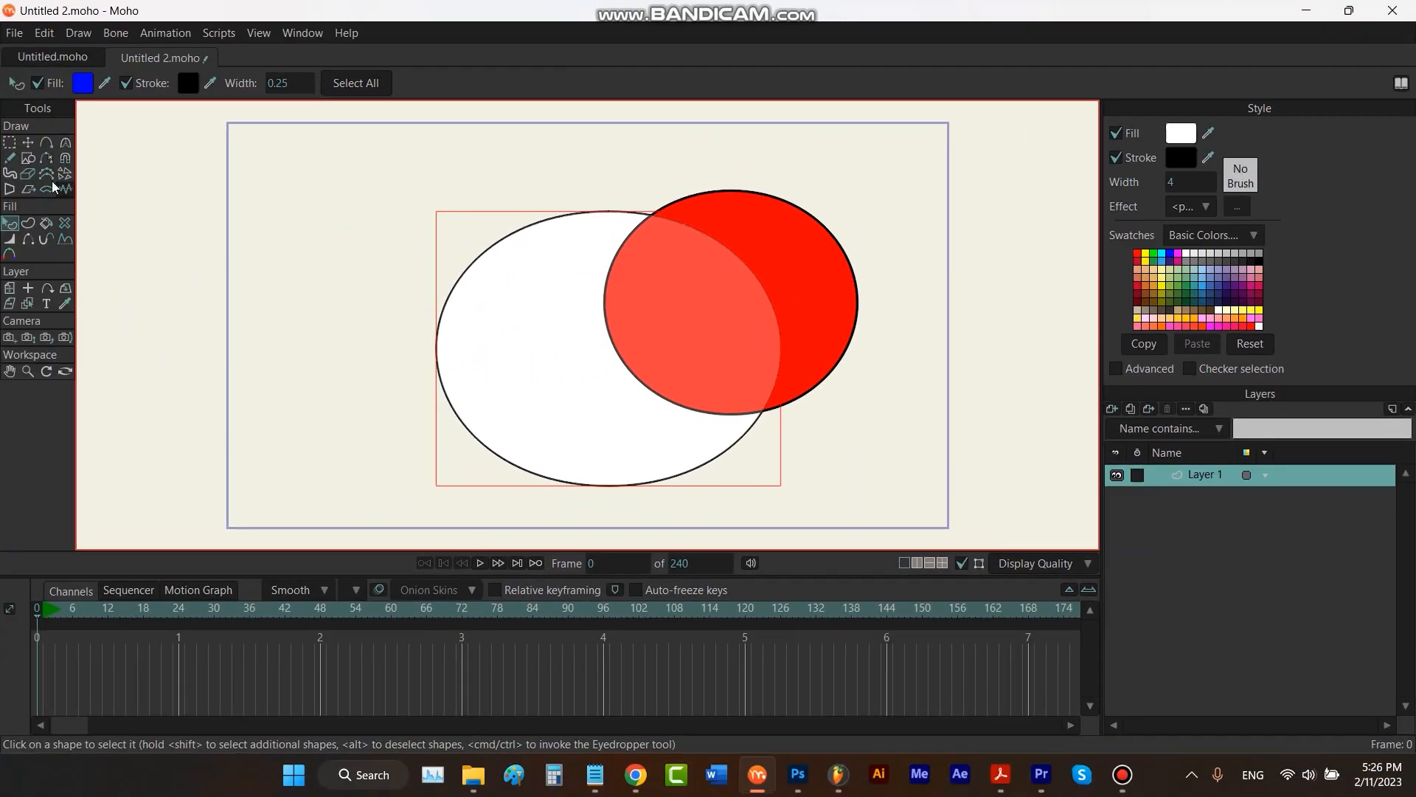
- Reset every Moho tool to its default settings from the tool icon's context menu
{"action": "left_click", "coordinate": [28, 157]}
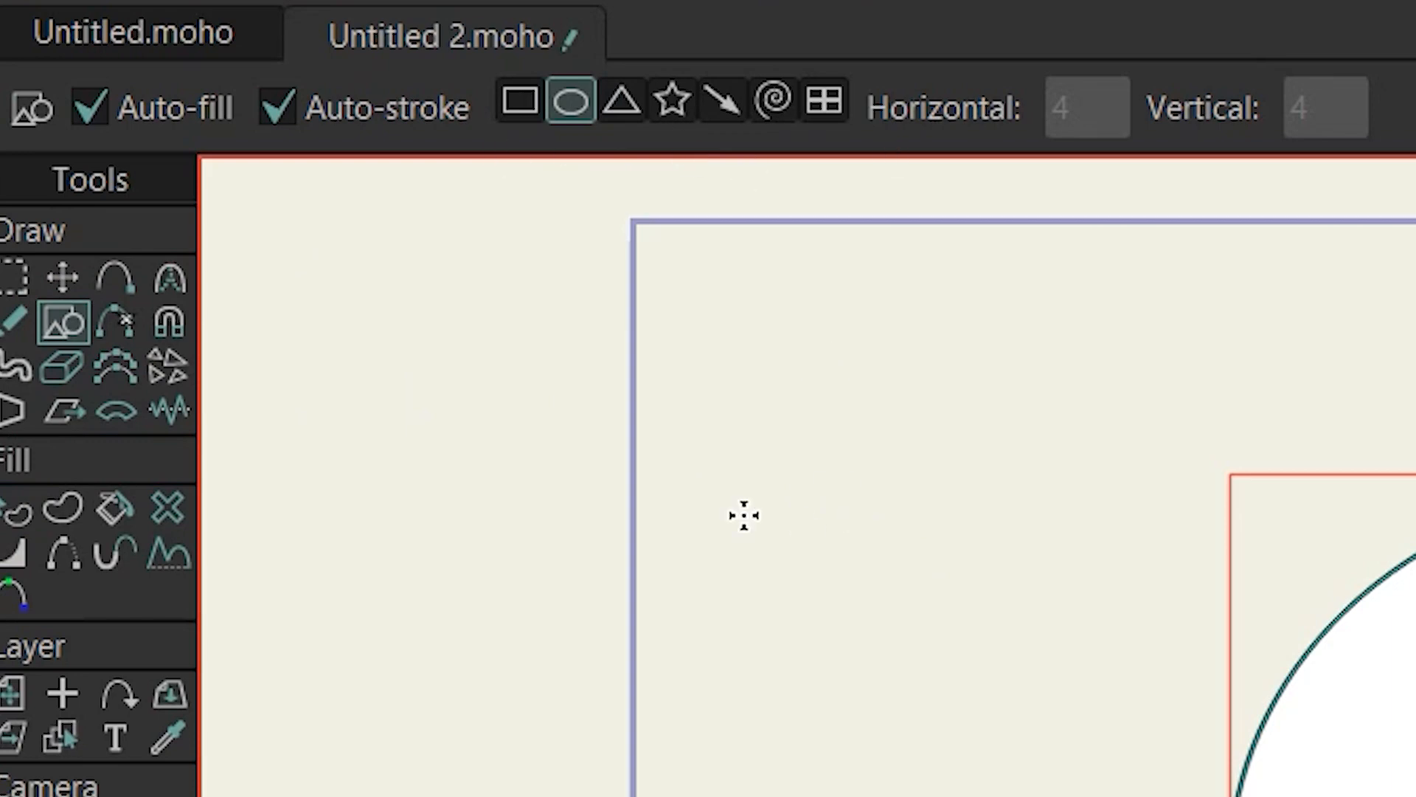
{"action": "right_click", "coordinate": [23, 114]}
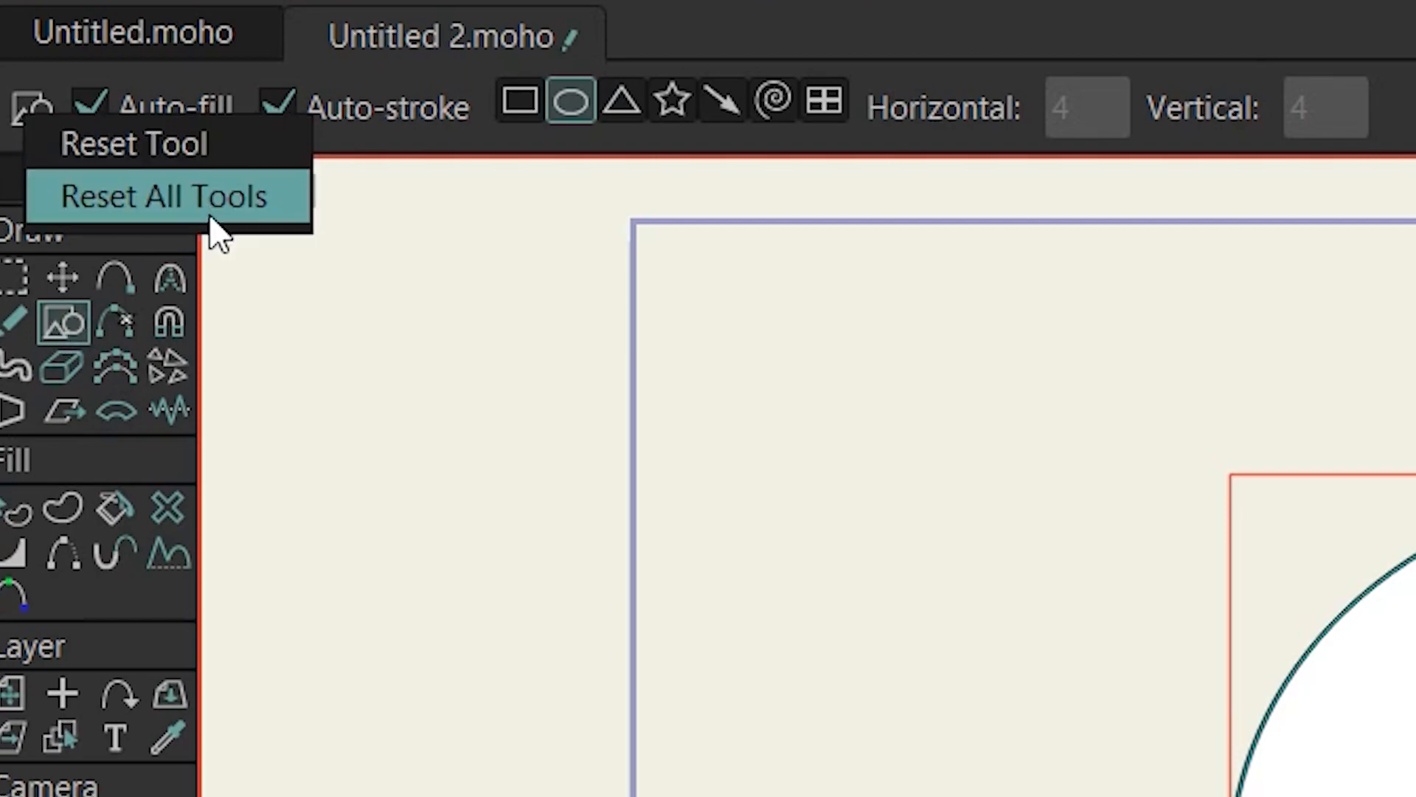
{"action": "left_click", "coordinate": [164, 197]}
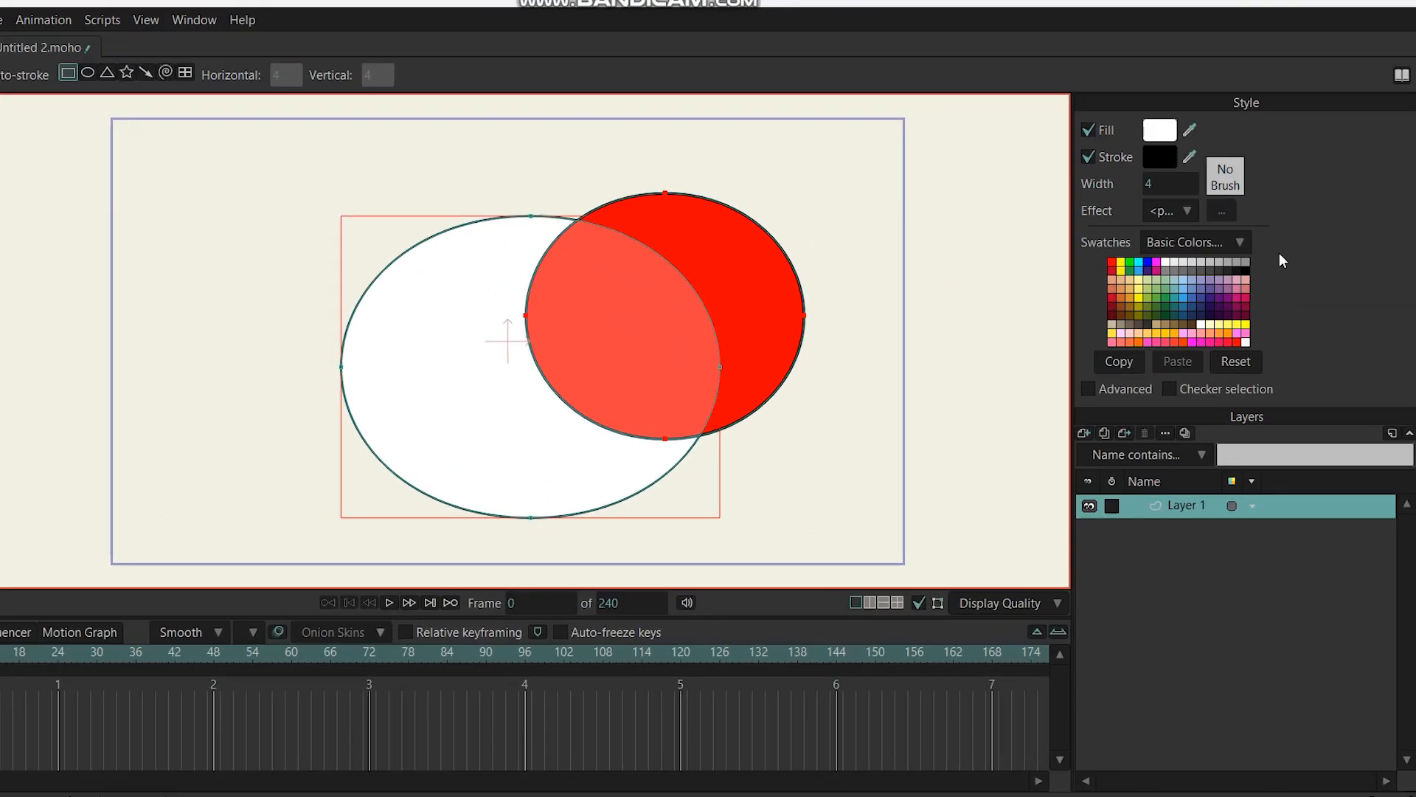
- Fill the large ellipse with grey sampled from the Dusk.png swatches, then restore Basic Colors.png
{"action": "left_click", "coordinate": [986, 333]}
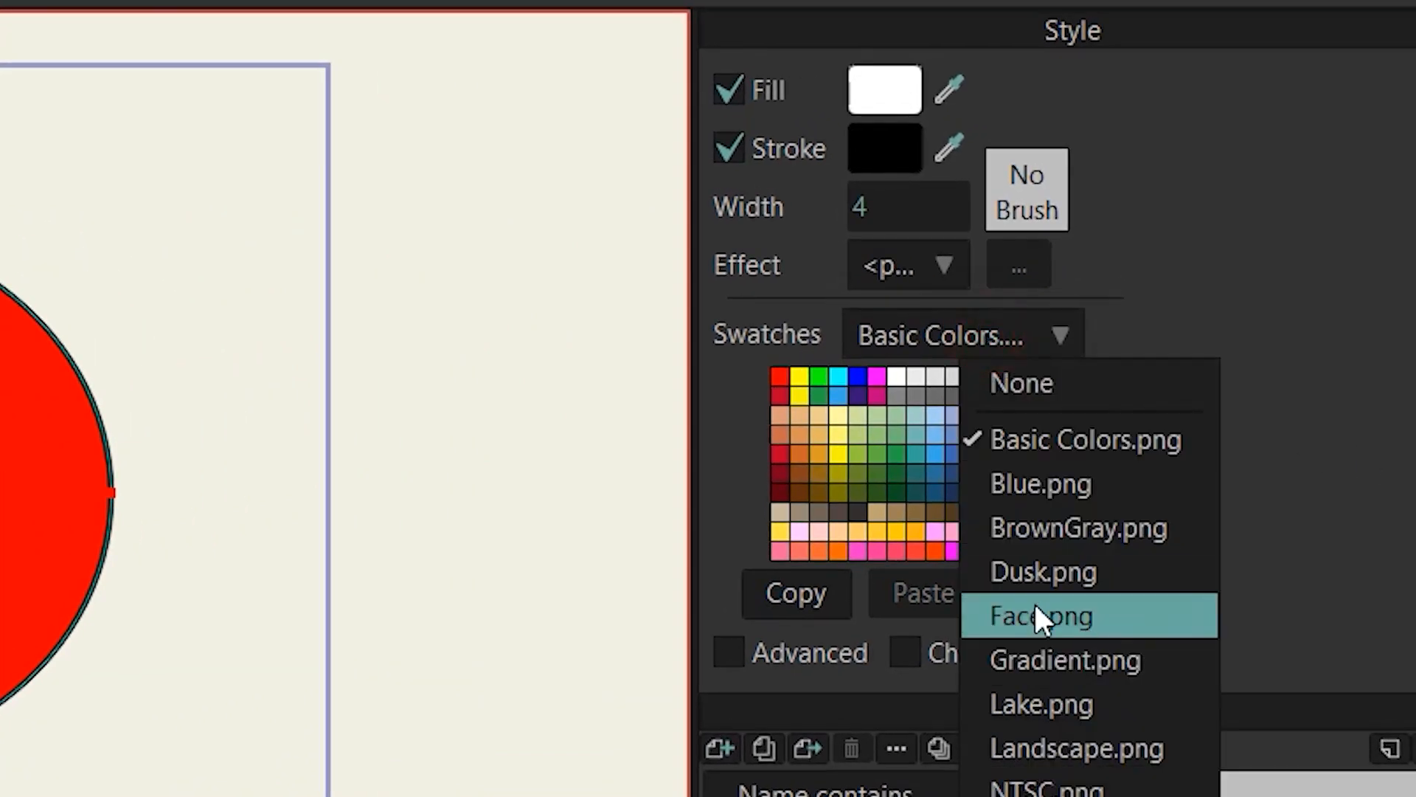
{"action": "left_click", "coordinate": [1015, 577]}
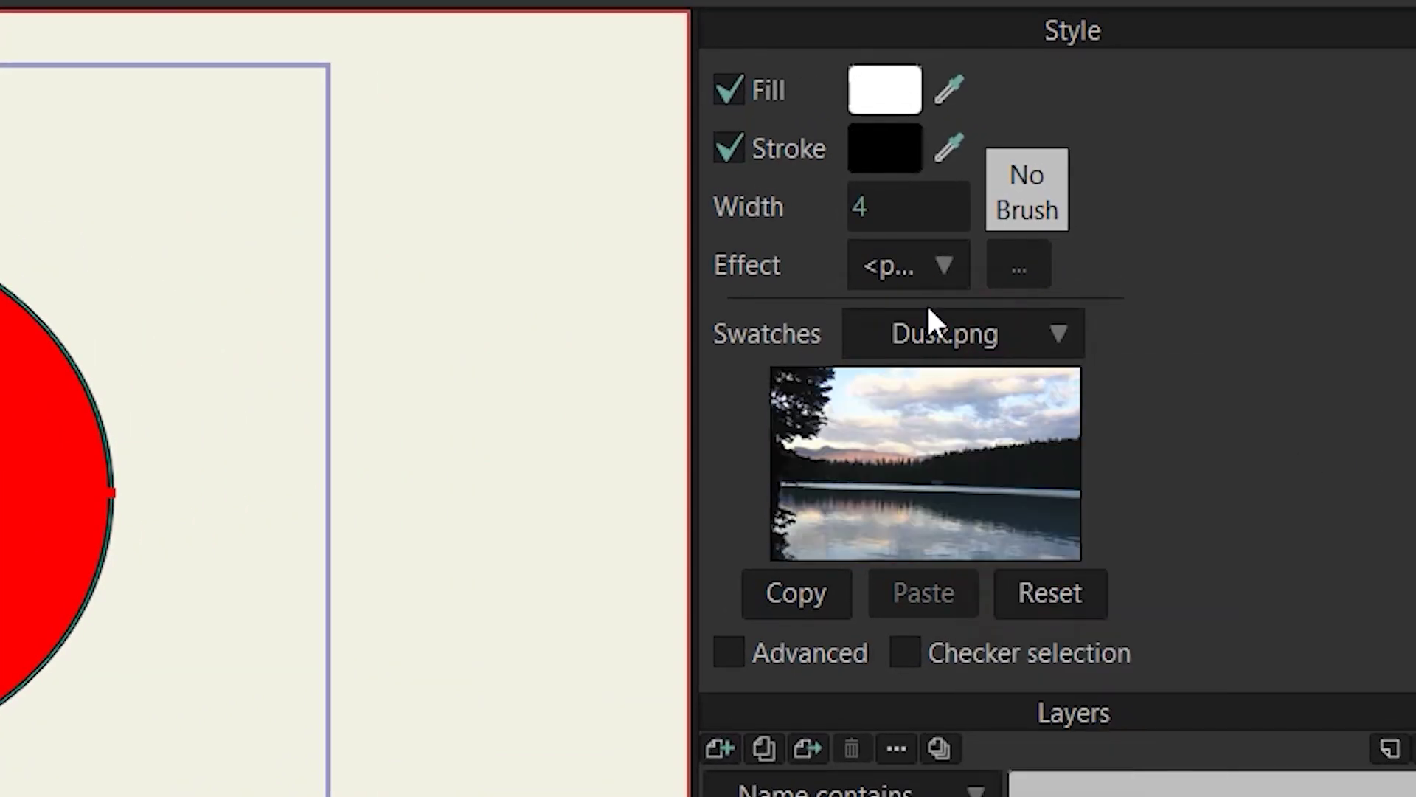
{"action": "left_click", "coordinate": [950, 91]}
{"action": "left_click", "coordinate": [940, 495]}
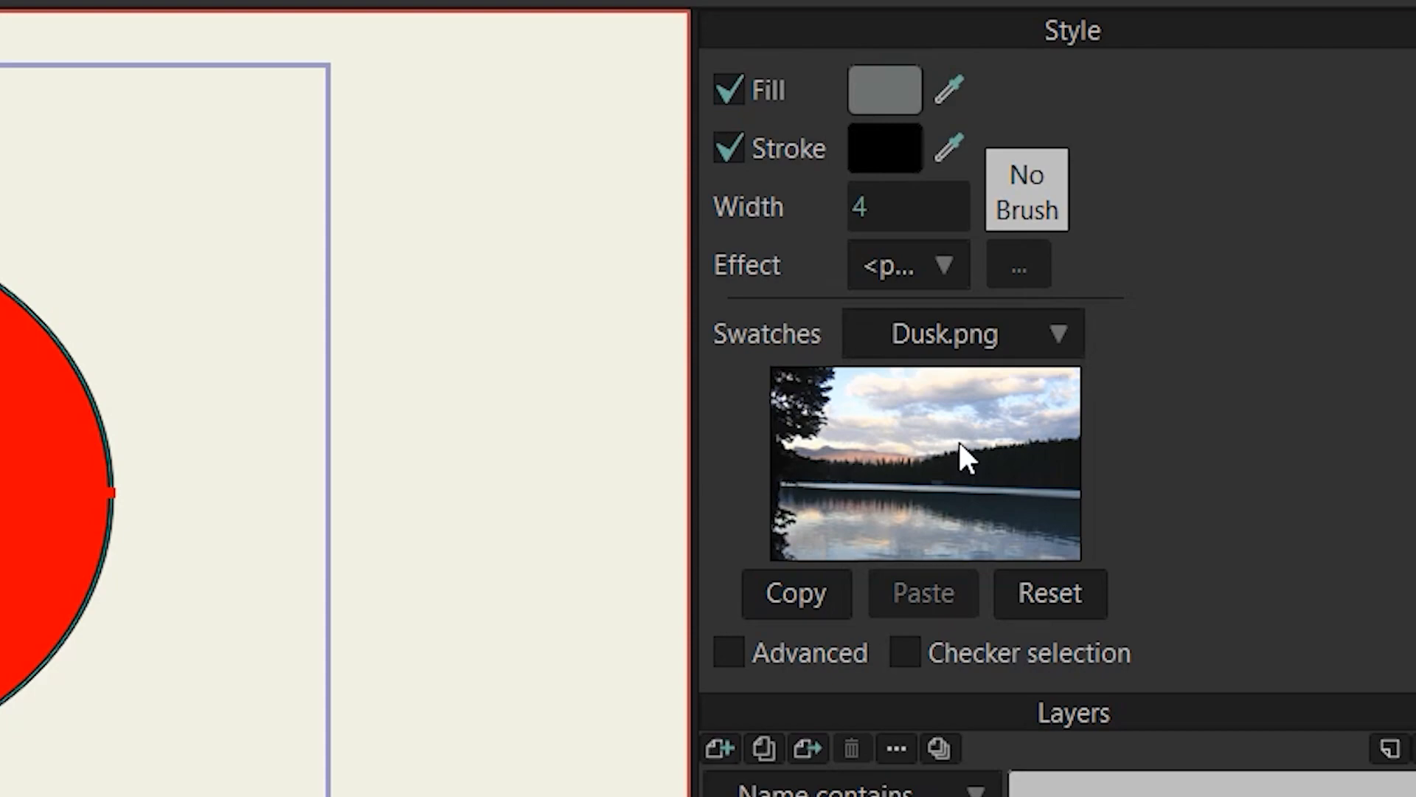
{"action": "left_click", "coordinate": [938, 336]}
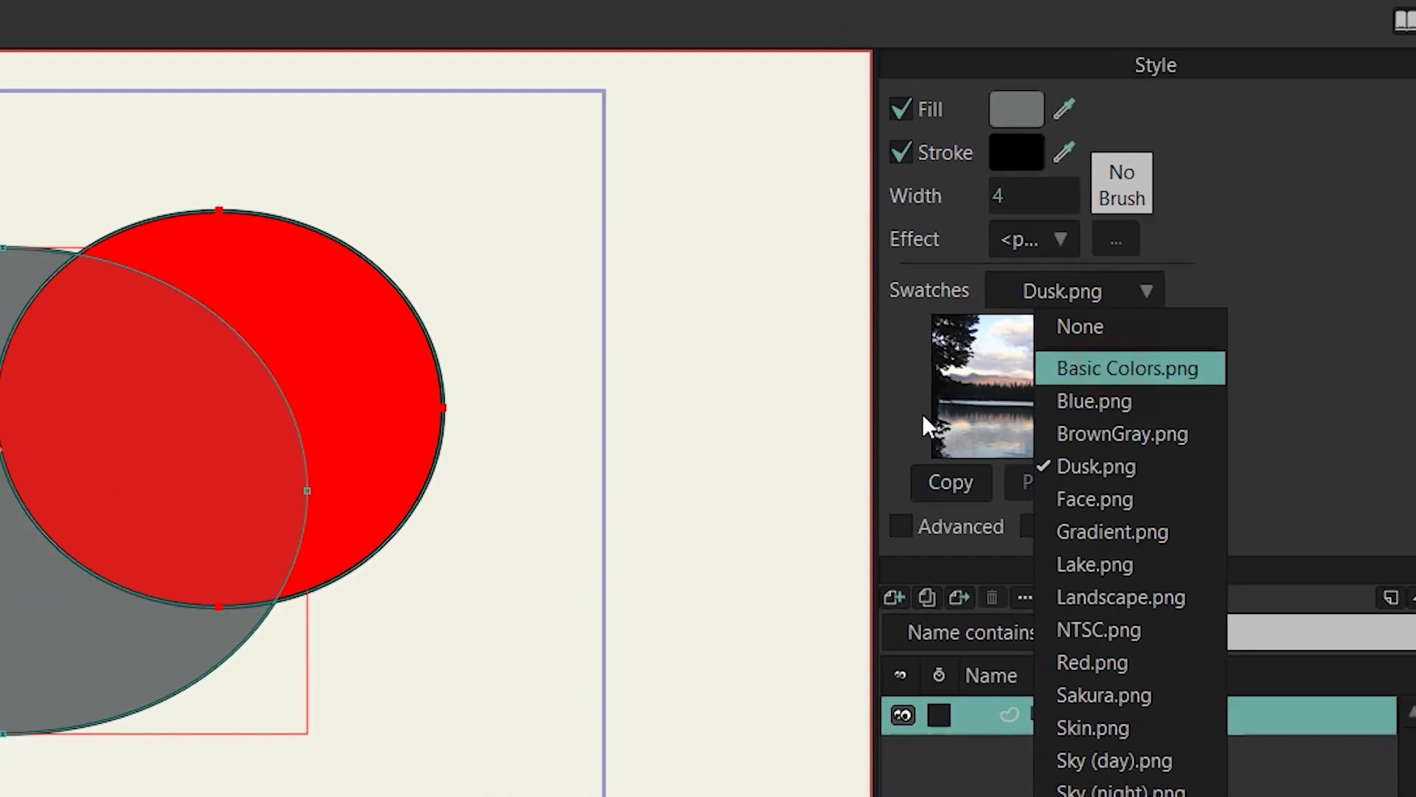
{"action": "left_click", "coordinate": [1007, 440]}
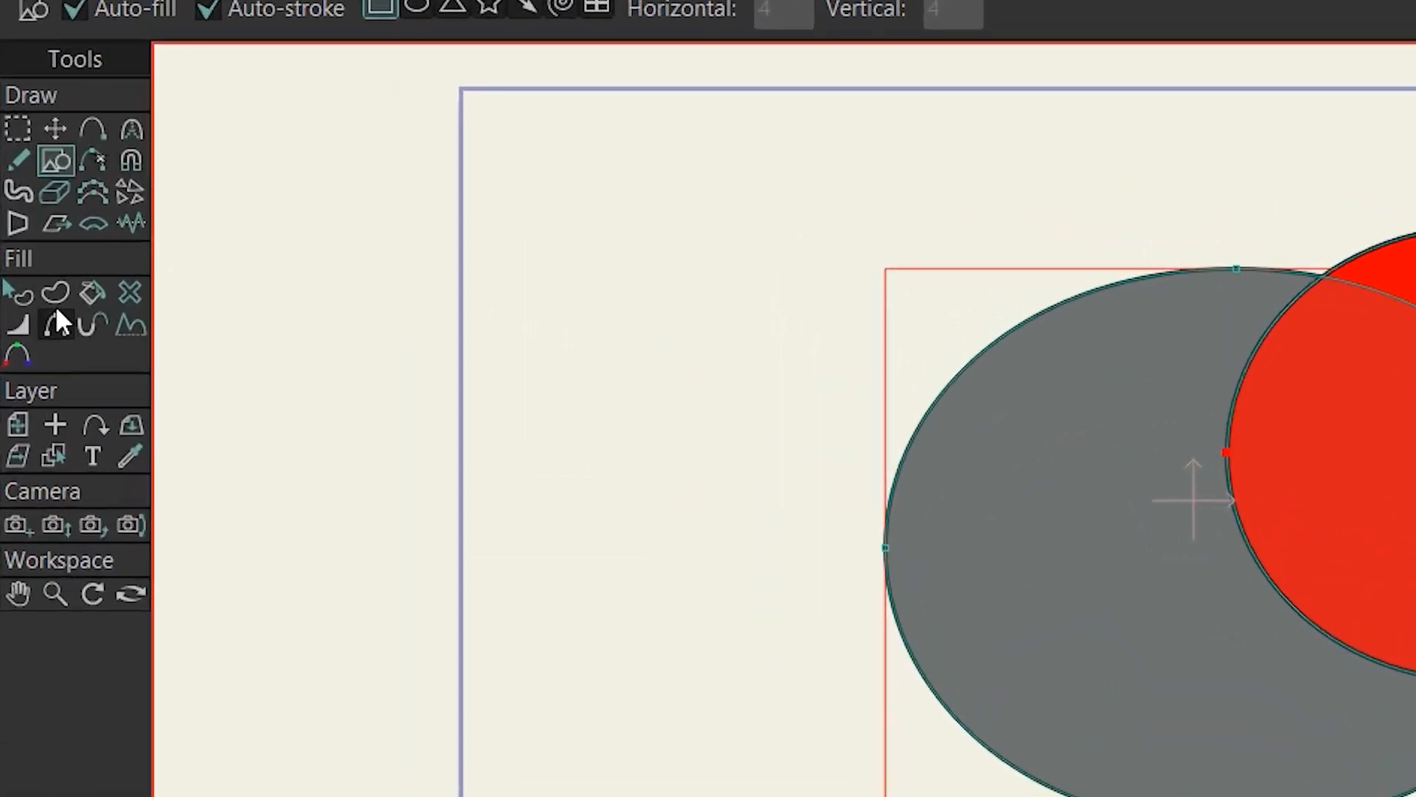
- Select the red circle and adjust its fill hue and alpha in the Color Picker, readying the hex field
{"action": "left_click", "coordinate": [19, 293]}
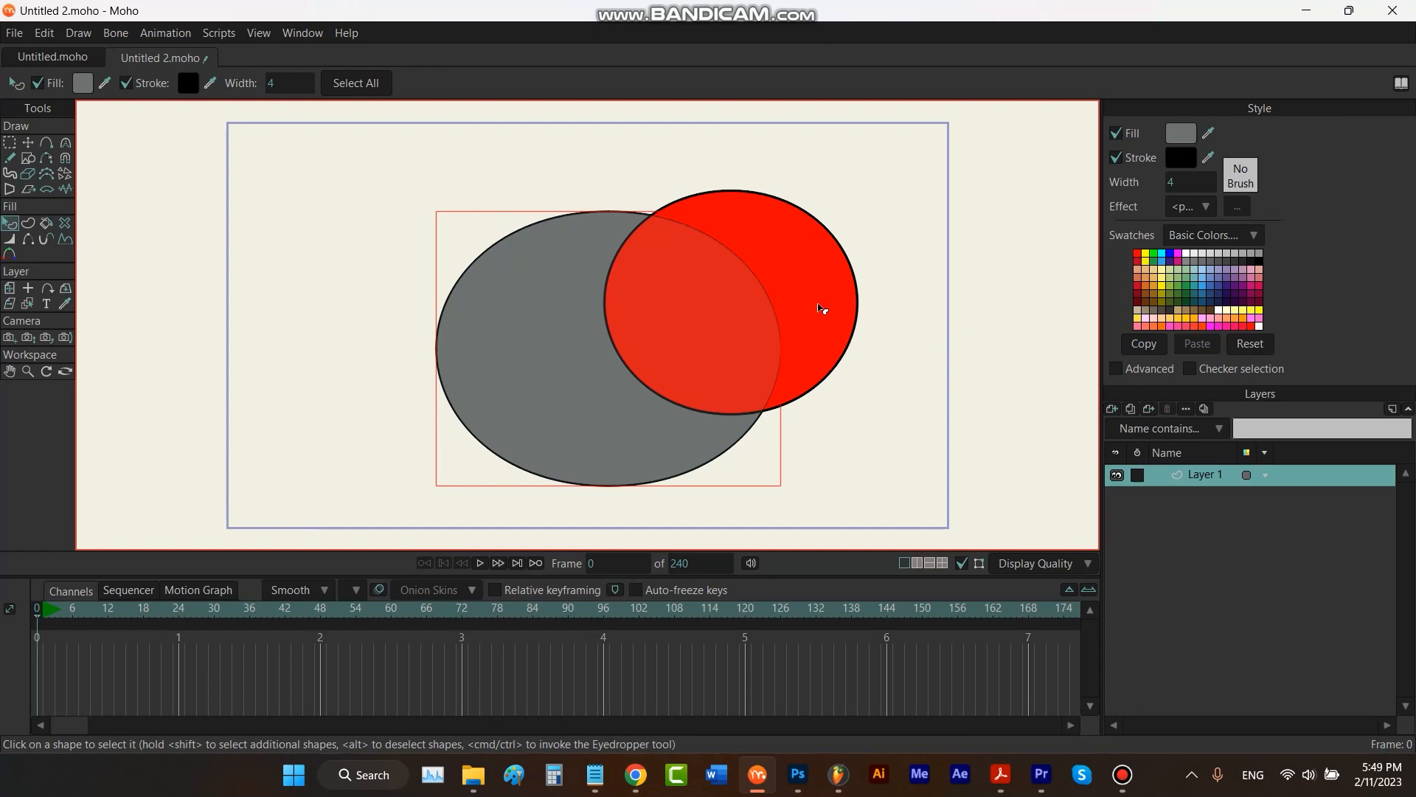
{"action": "left_click", "coordinate": [821, 309]}
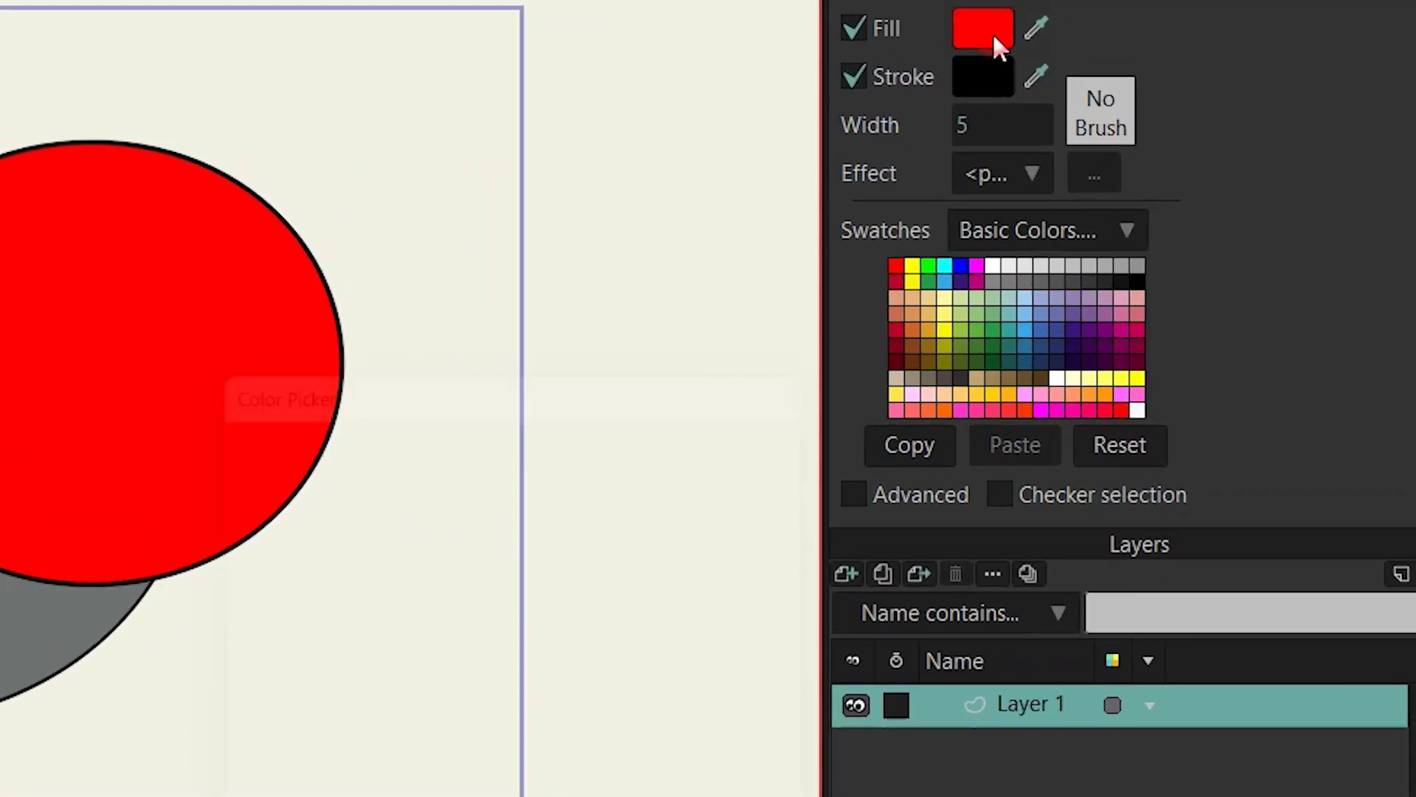
{"action": "left_click", "coordinate": [1181, 133]}
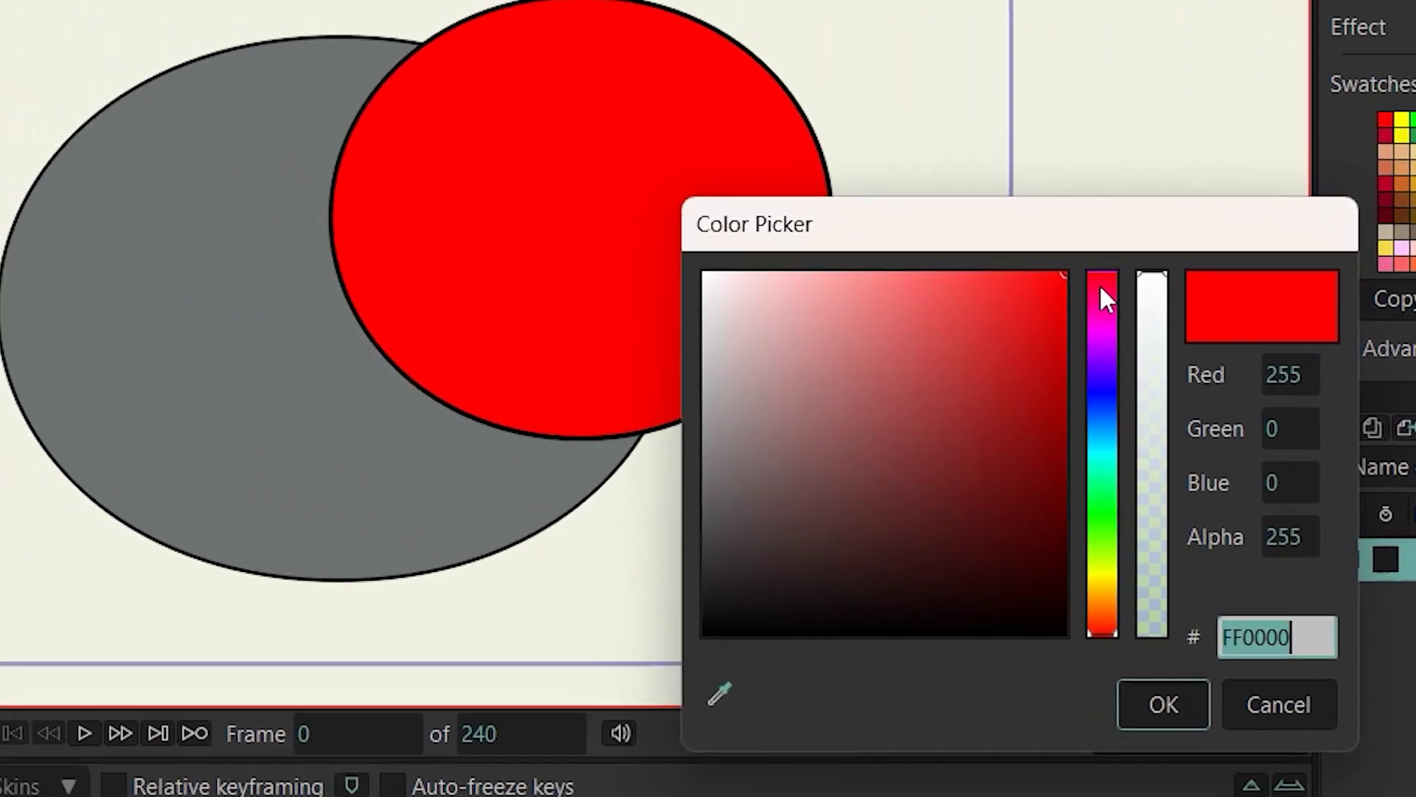
{"action": "mouse_move", "coordinate": [1106, 298]}
{"action": "left_mouse_down"}
{"action": "mouse_move", "coordinate": [1155, 544]}
{"action": "mouse_move", "coordinate": [1152, 396]}
{"action": "mouse_move", "coordinate": [1141, 452]}
{"action": "left_mouse_up"}
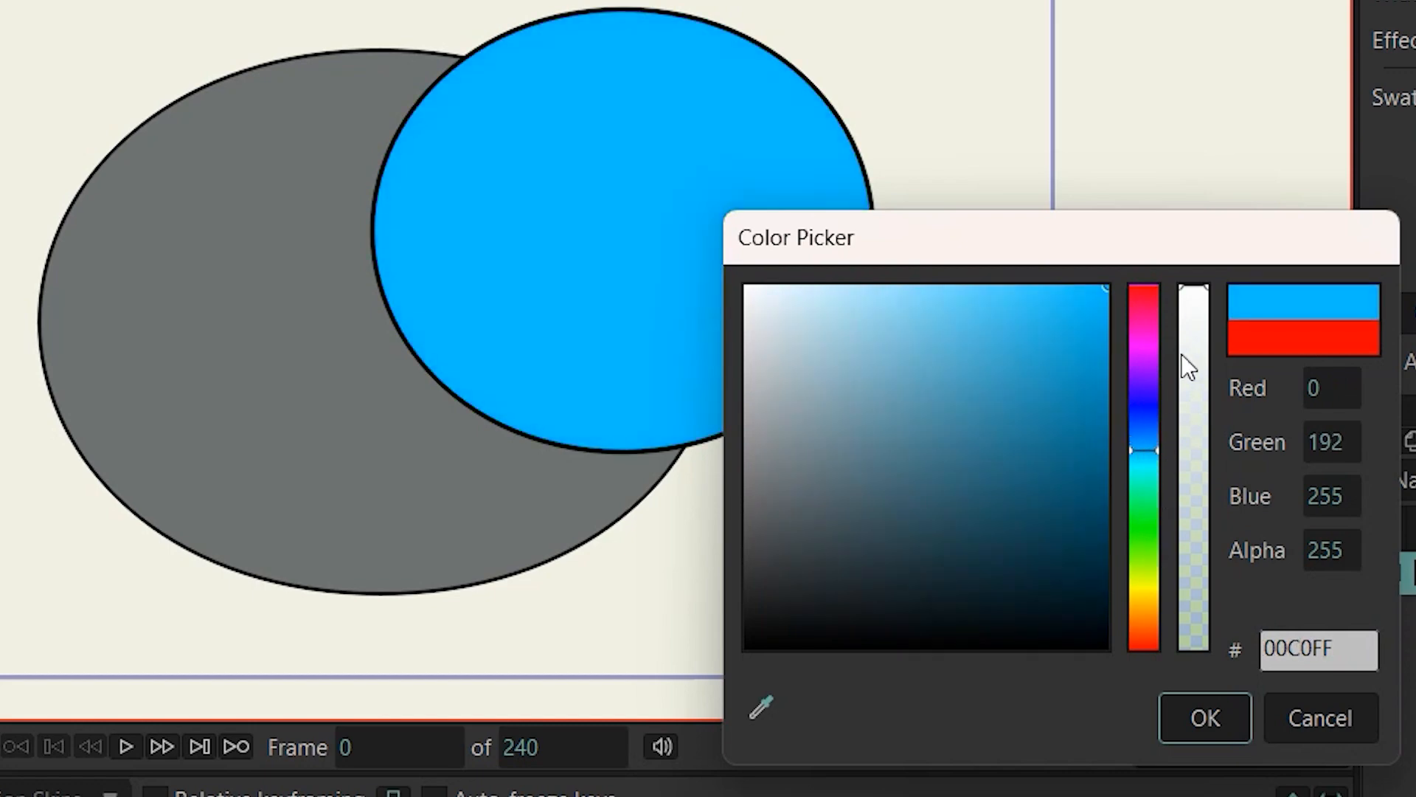
{"action": "mouse_move", "coordinate": [1194, 301]}
{"action": "left_mouse_down"}
{"action": "mouse_move", "coordinate": [1199, 557]}
{"action": "mouse_move", "coordinate": [1198, 290]}
{"action": "left_mouse_up"}
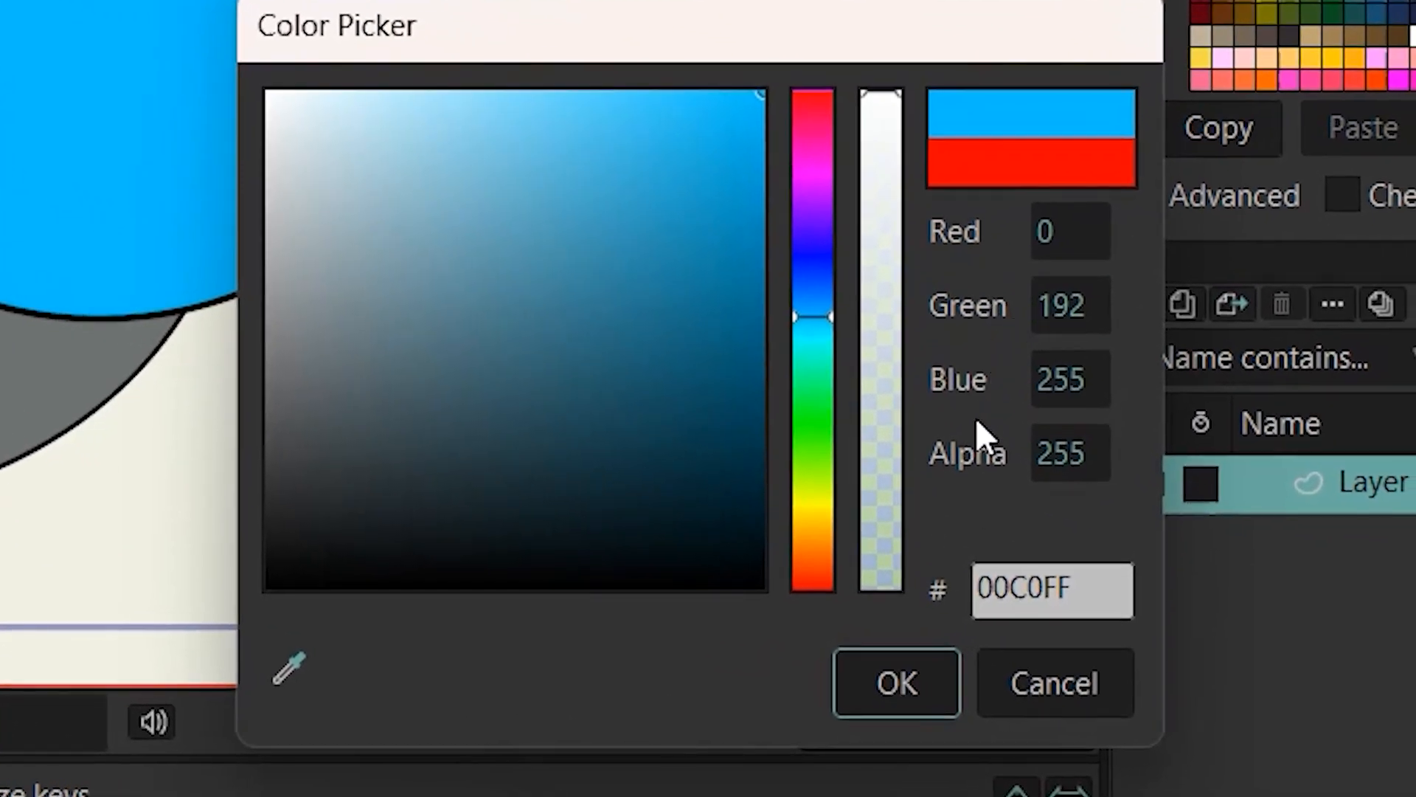
{"action": "double_click", "coordinate": [1089, 589]}
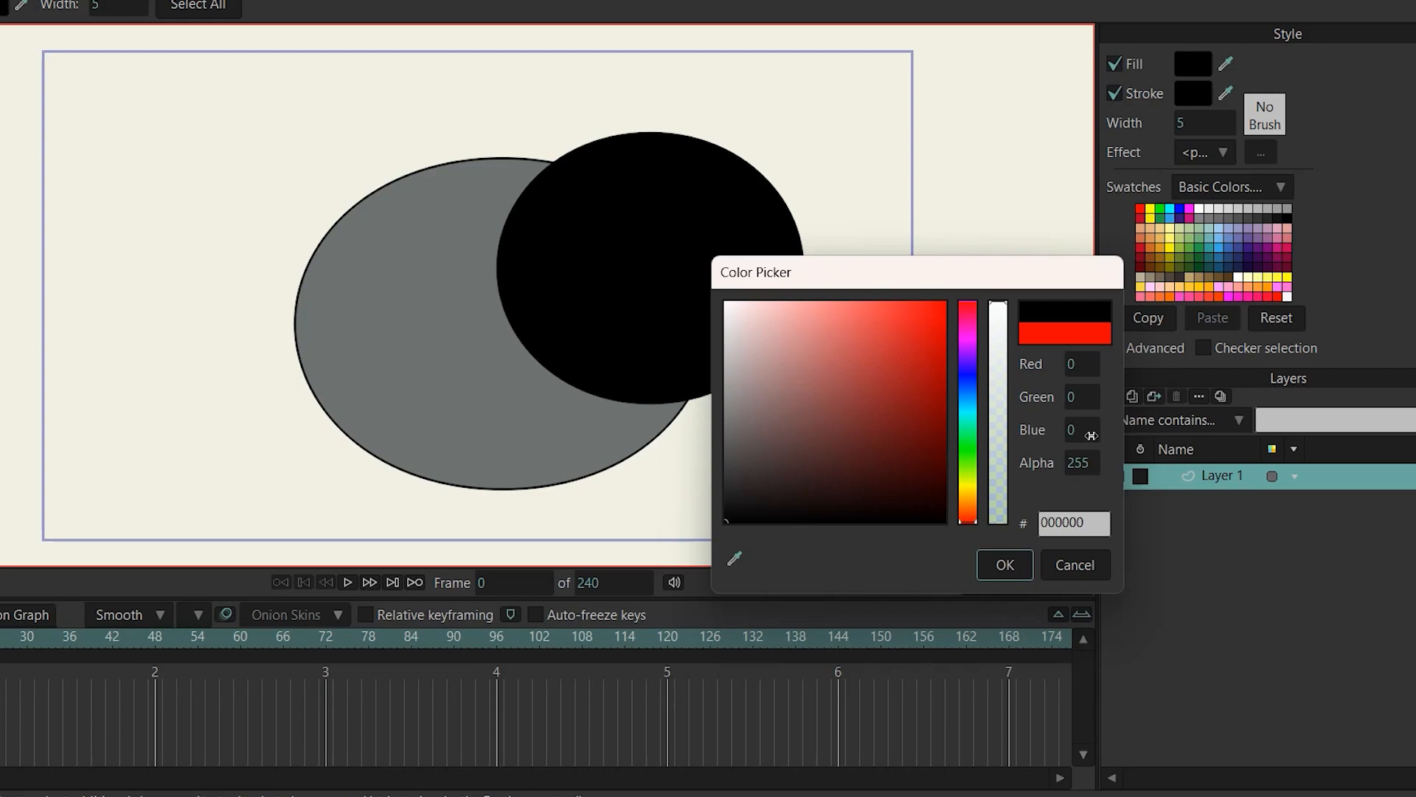
- Scrub the Red, Green and Blue values through blue, black, cyan and white, then drop Alpha near 0
{"action": "left_click_drag", "start_coordinate": [1091, 434], "coordinate": [1152, 433]}
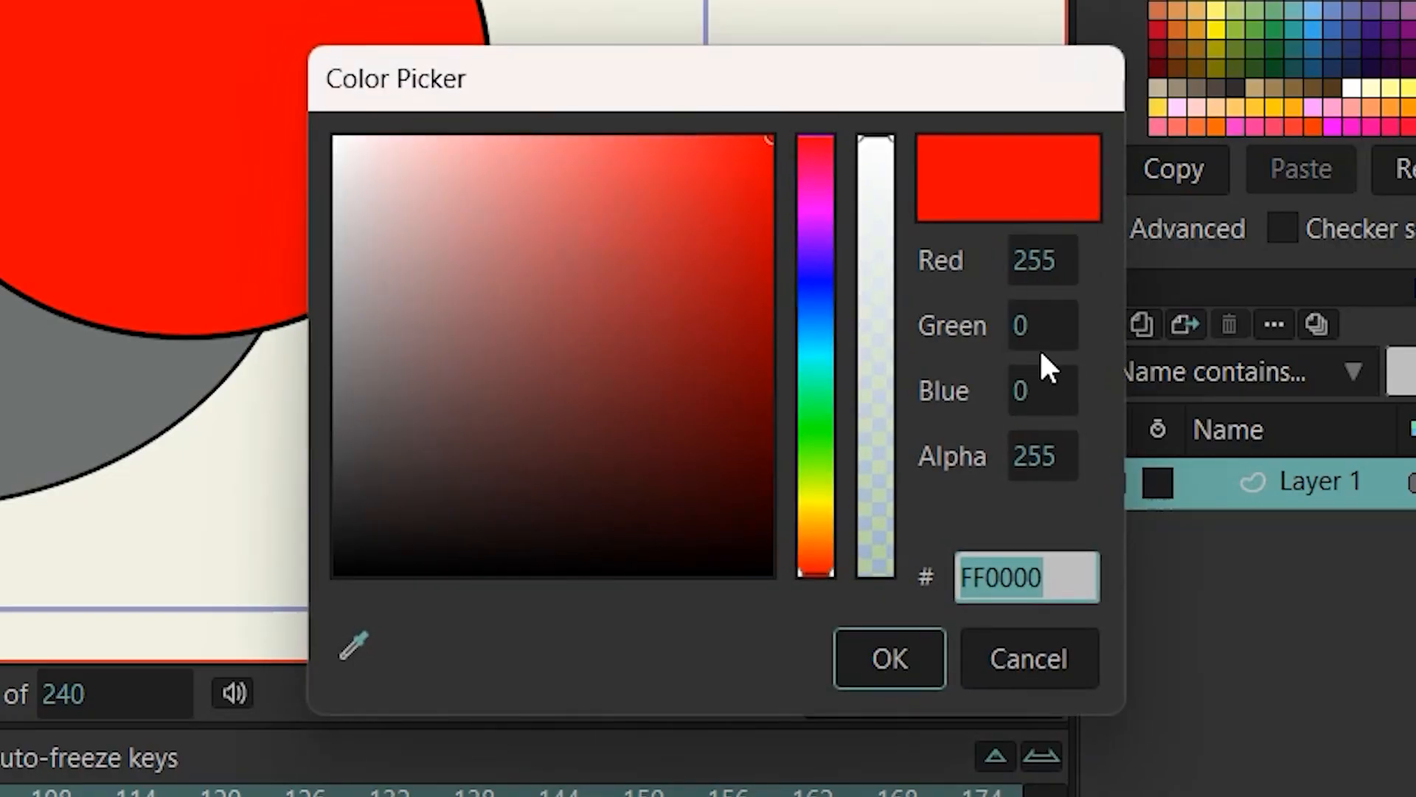
{"action": "left_click_drag", "start_coordinate": [1035, 260], "coordinate": [863, 260]}
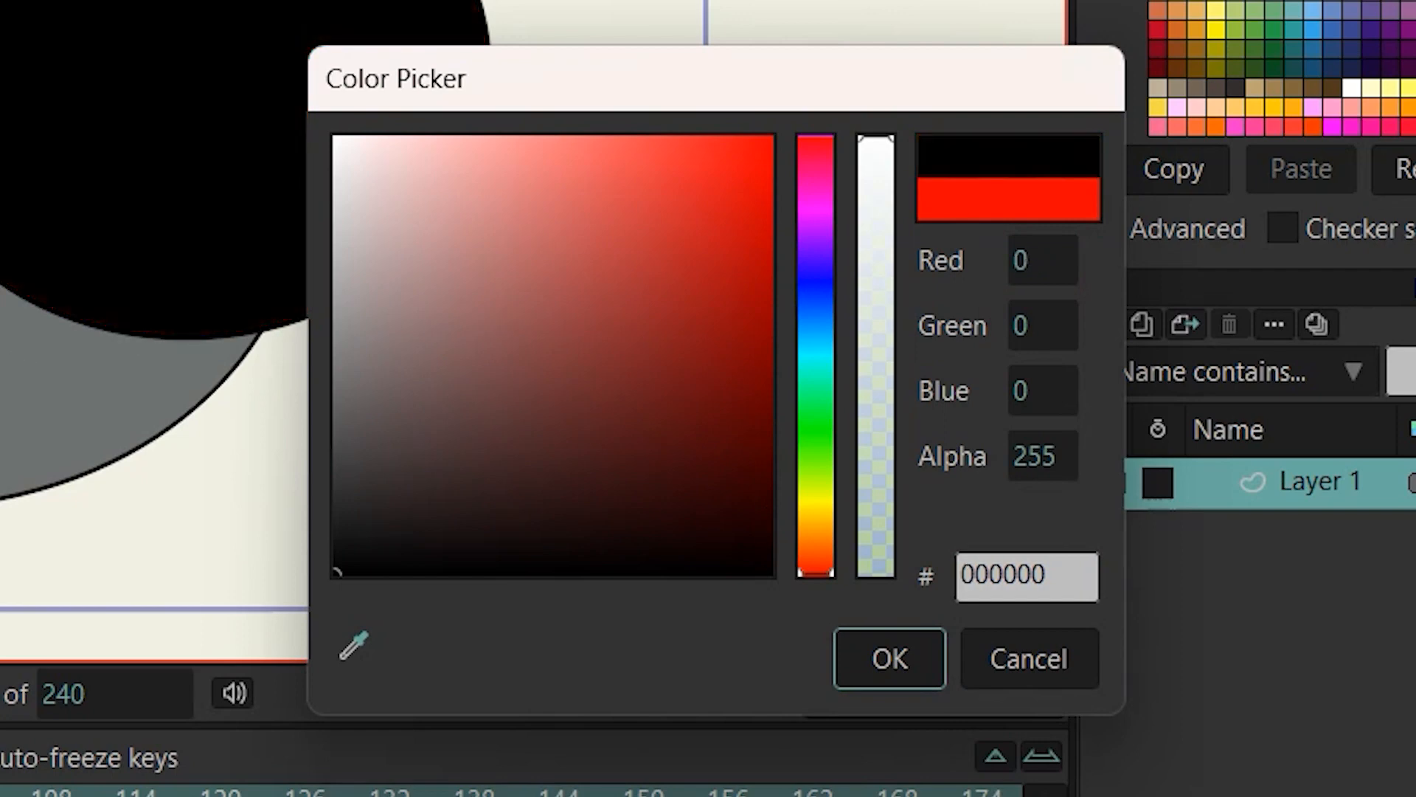
{"action": "left_click_drag", "start_coordinate": [1017, 391], "coordinate": [1085, 391]}
{"action": "left_click_drag", "start_coordinate": [1018, 325], "coordinate": [1062, 309]}
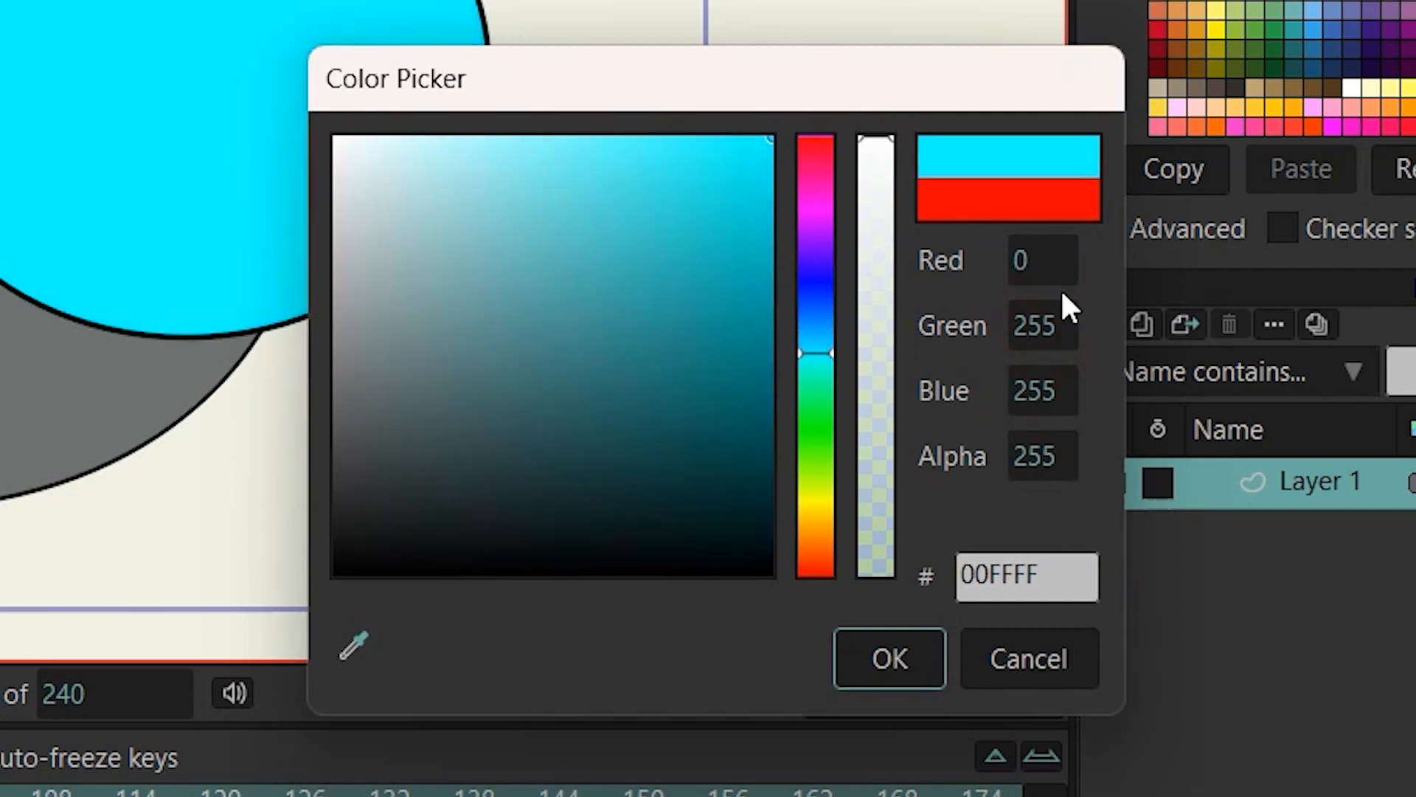
{"action": "left_click_drag", "start_coordinate": [1024, 260], "coordinate": [1217, 332]}
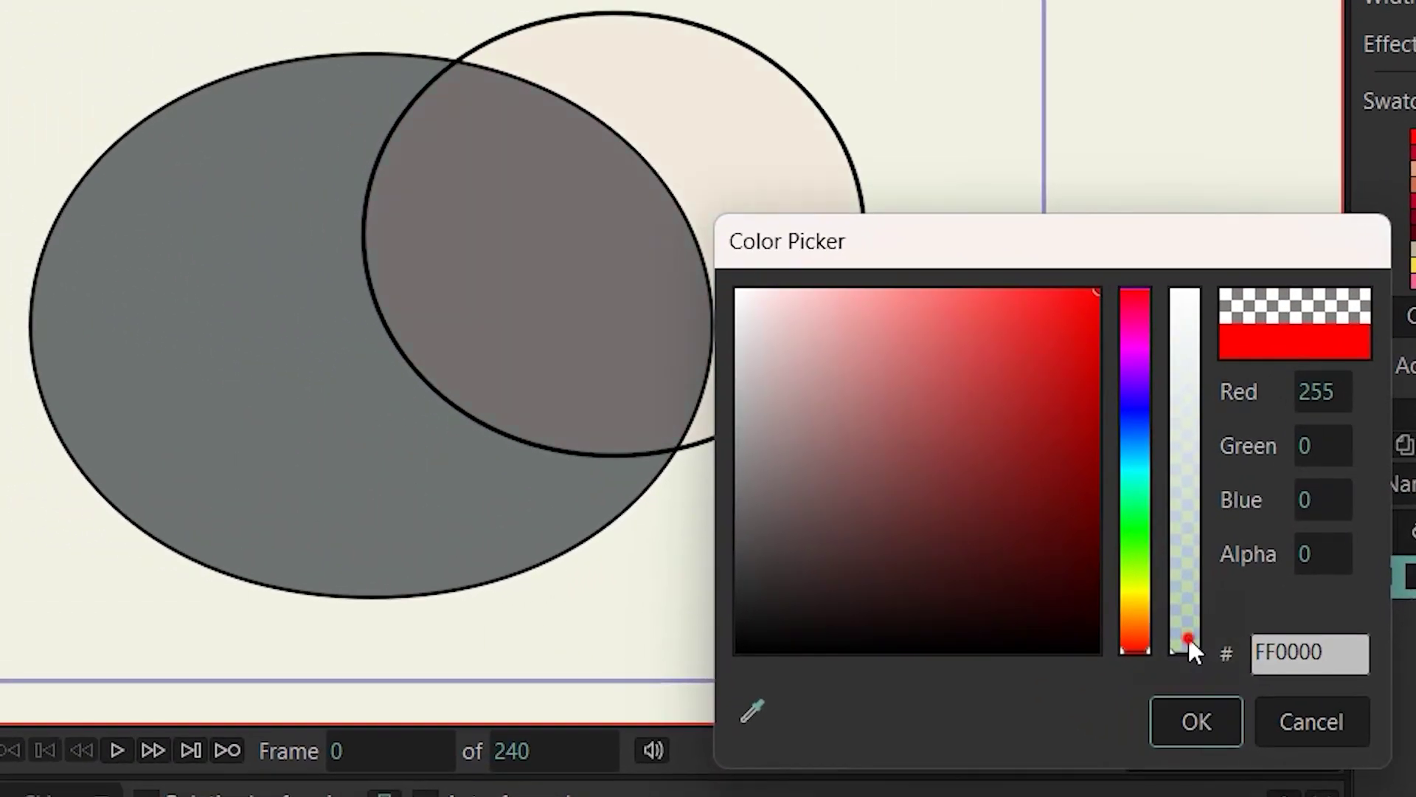
{"action": "left_click_drag", "start_coordinate": [1188, 635], "coordinate": [1203, 282]}
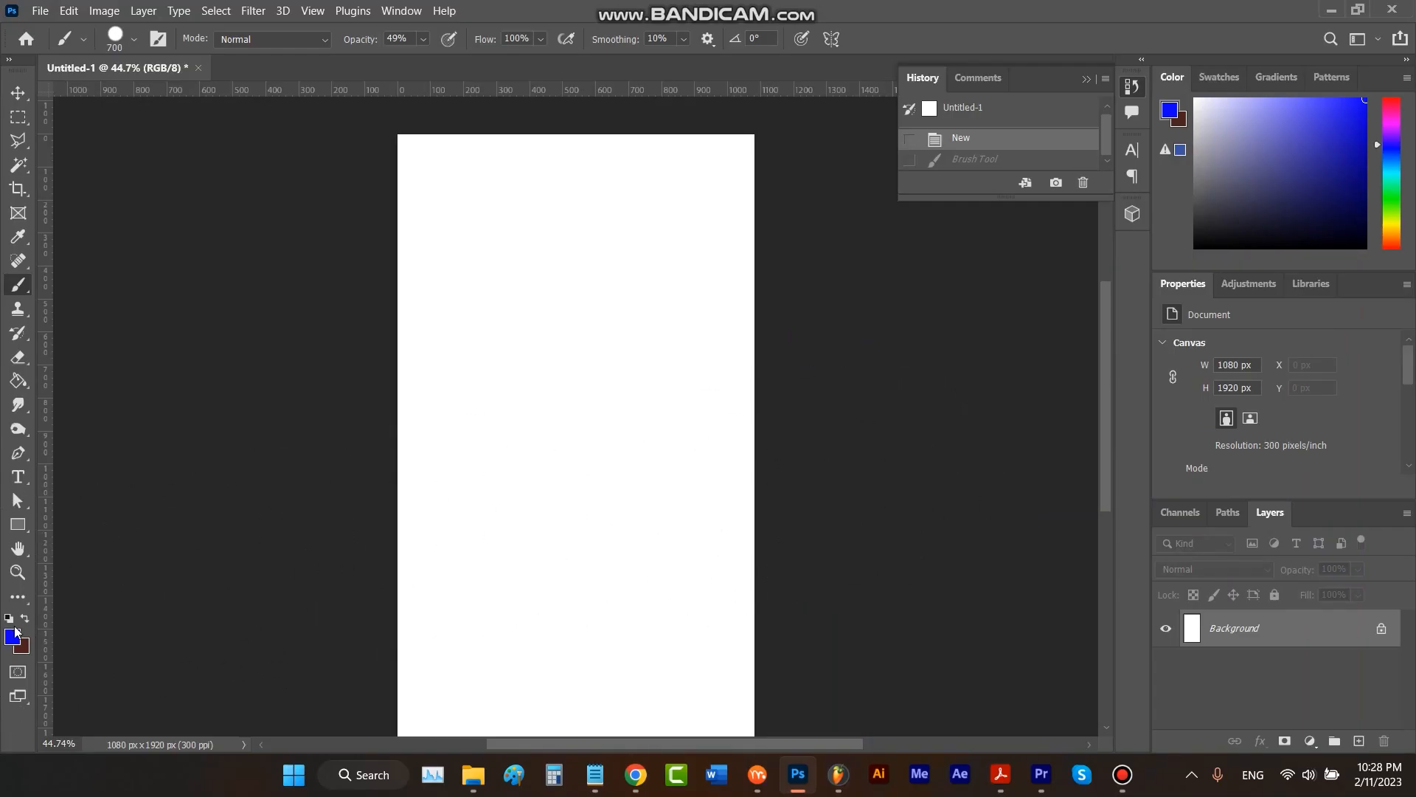
- Show Photoshop's foreground Color Picker with the current blue 0c00ff
{"action": "left_click", "coordinate": [14, 636]}
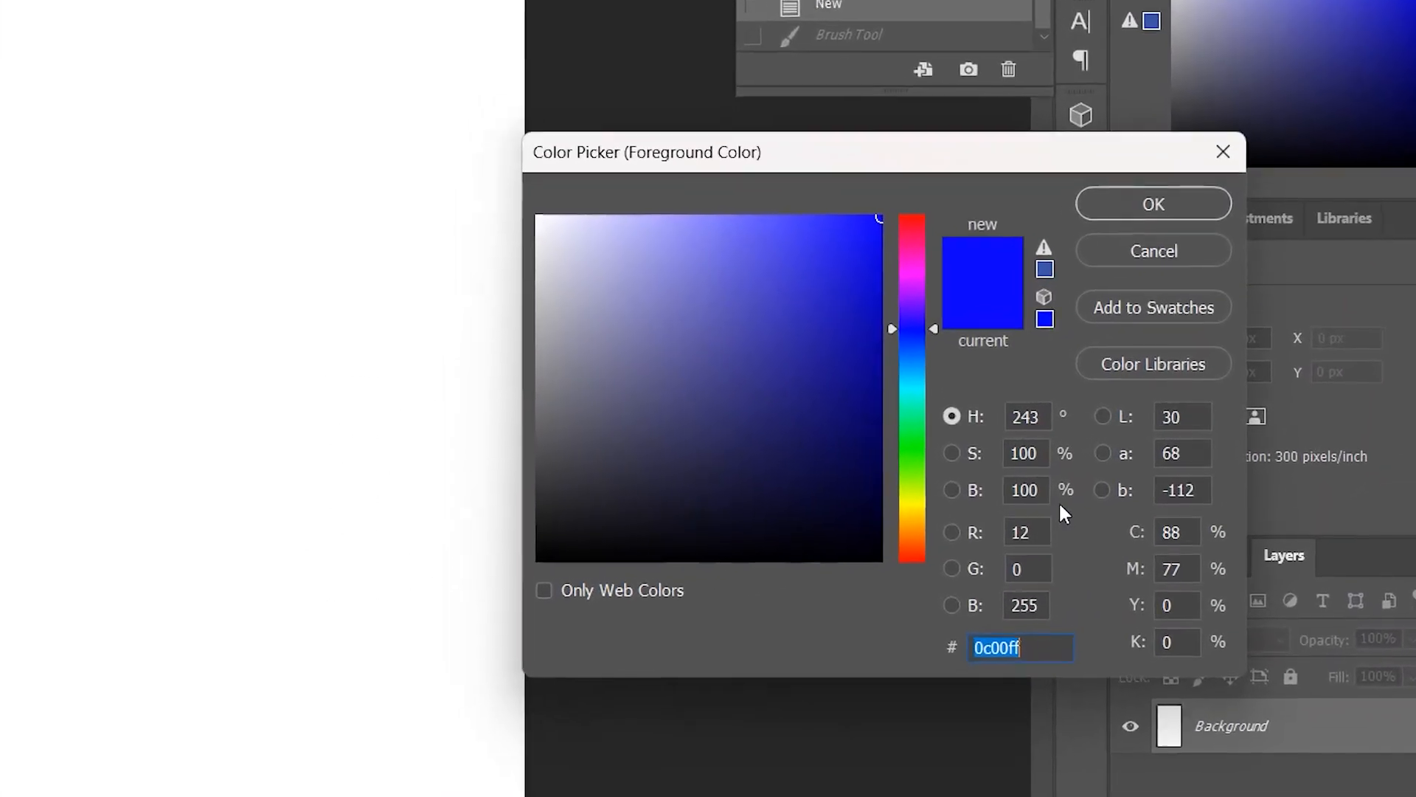